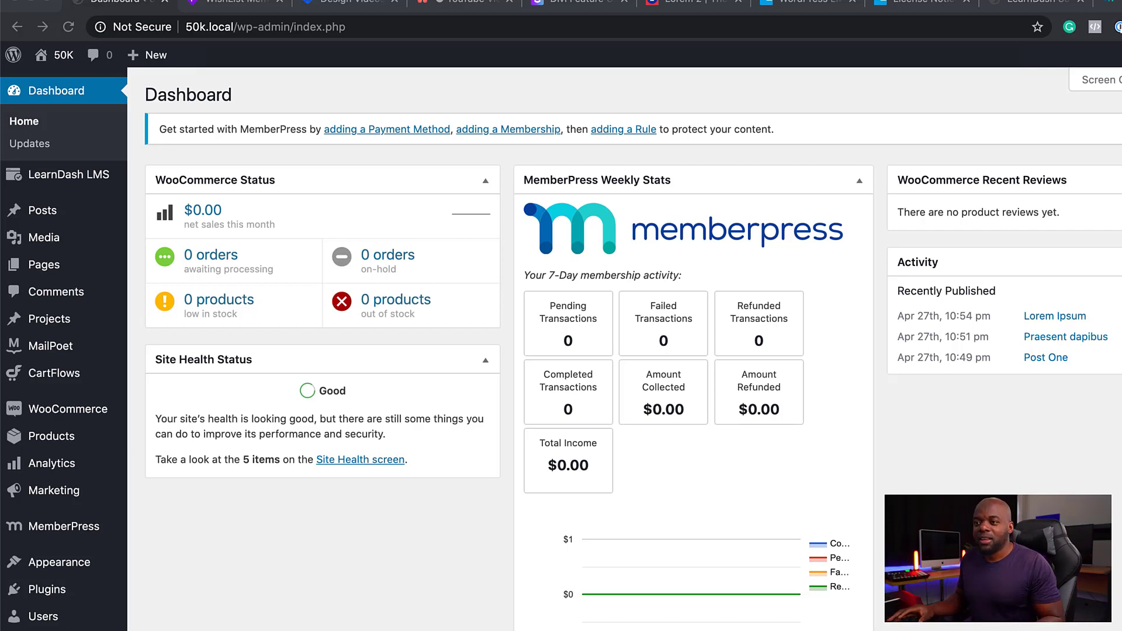
# - Browse the MemberPress Add-ons page, scrolling through integration cards all marked Not Installed
pyautogui.moveTo(73, 535)
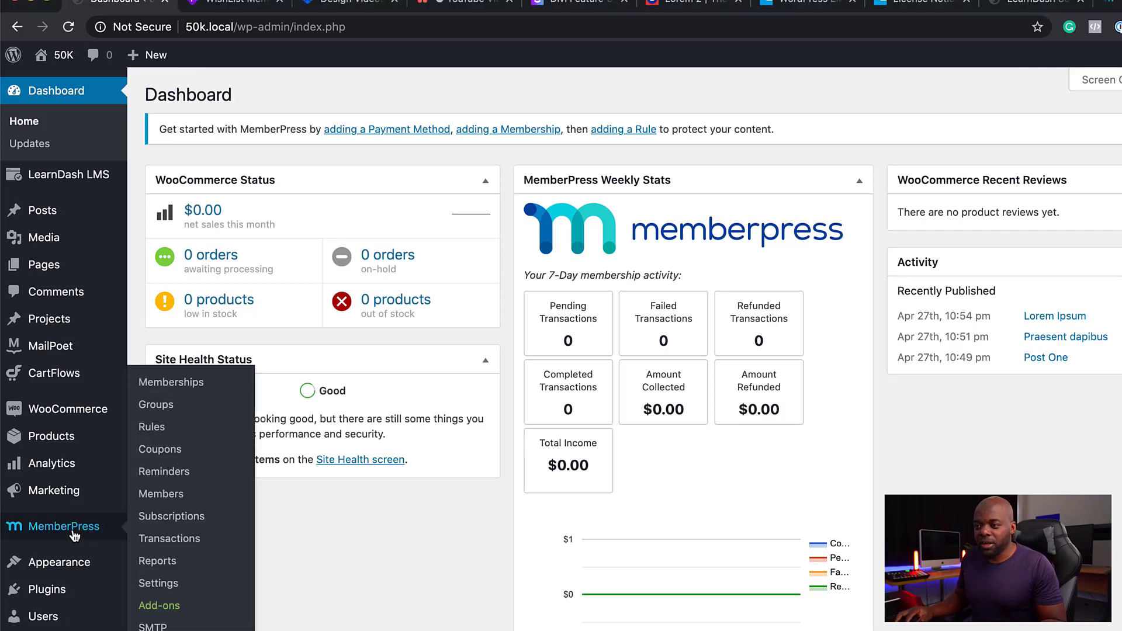
pyautogui.click(175, 609)
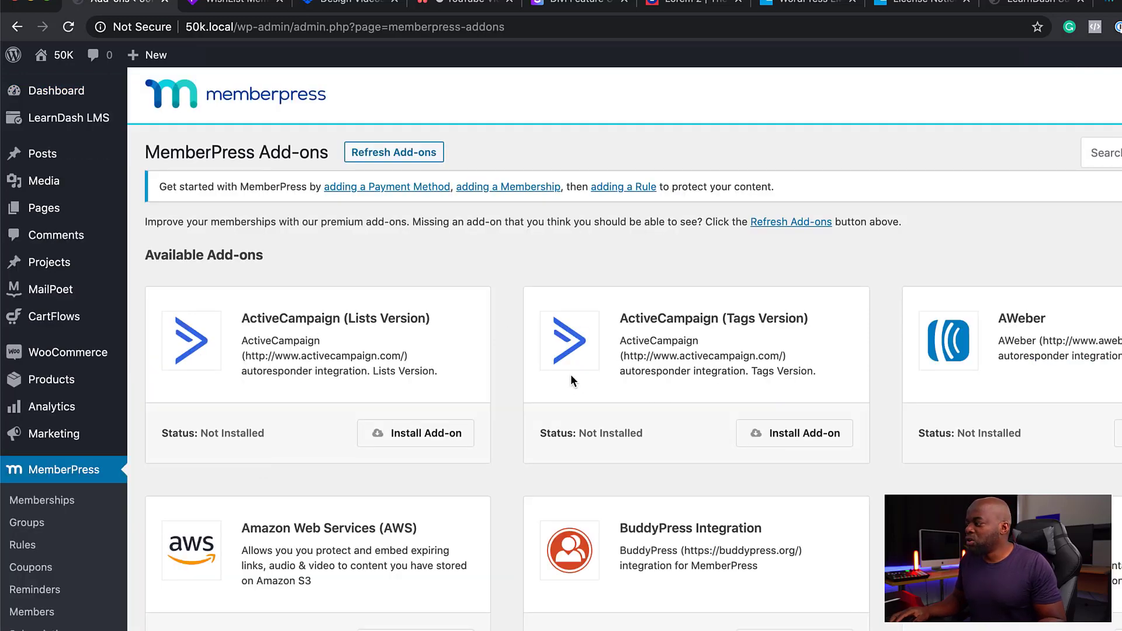
pyautogui.scroll(-5, 482, 363)
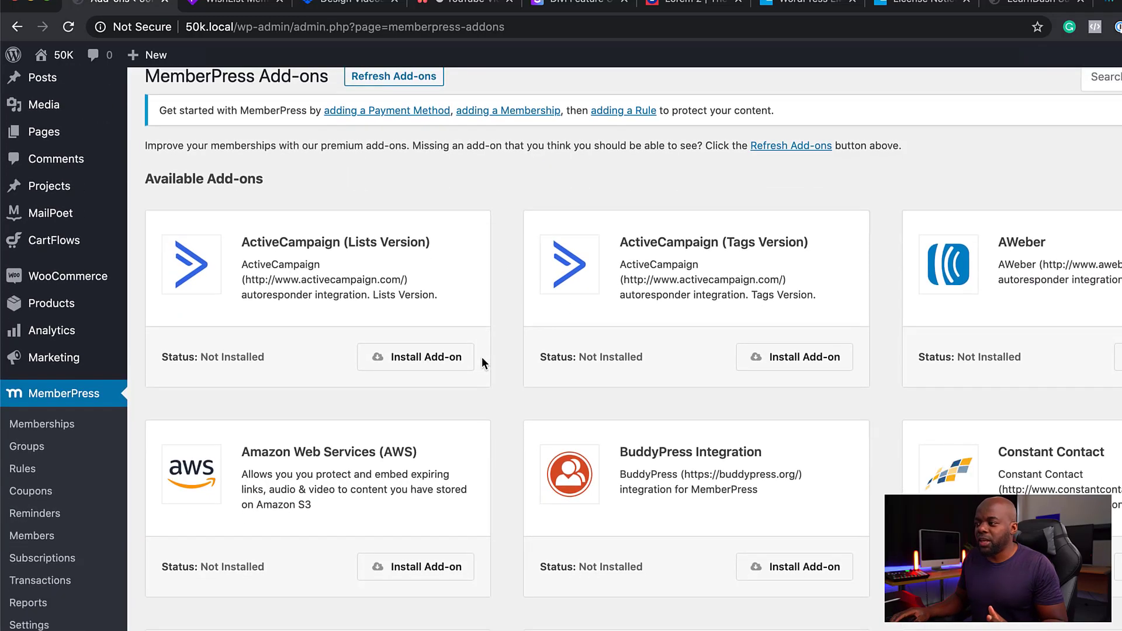
pyautogui.scroll(-5, 483, 363)
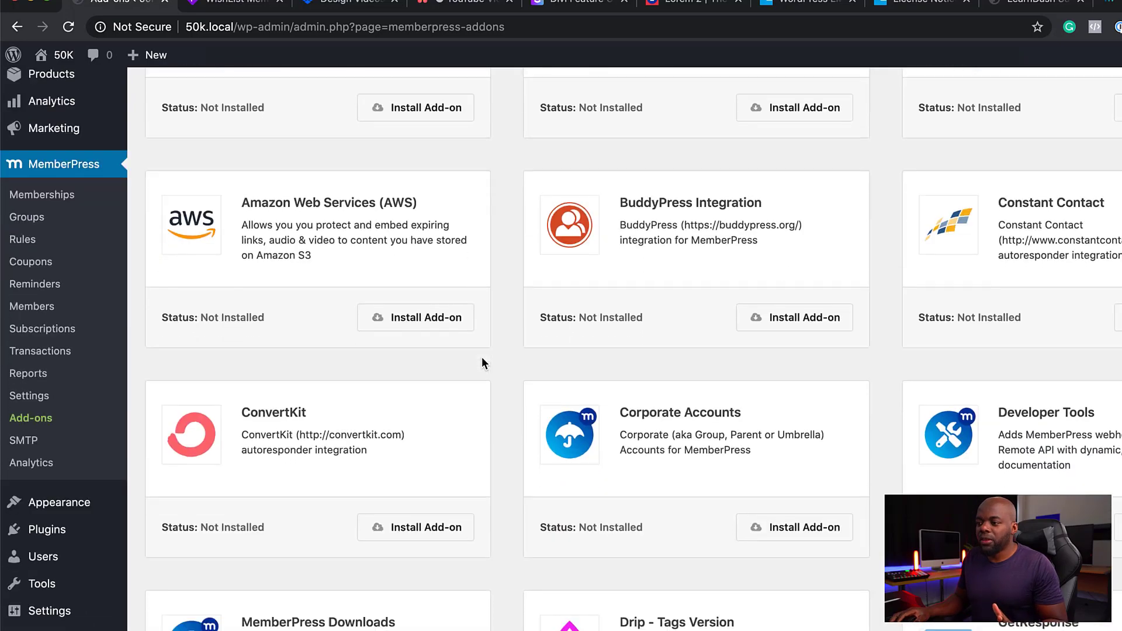
pyautogui.scroll(-2, 482, 363)
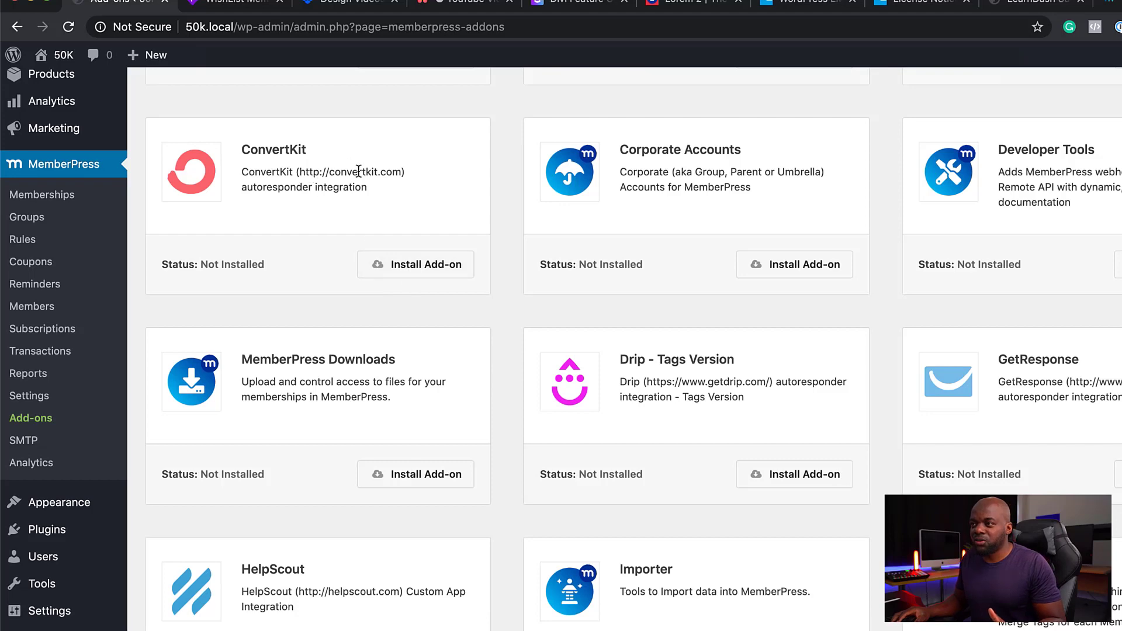
pyautogui.scroll(-4, 503, 392)
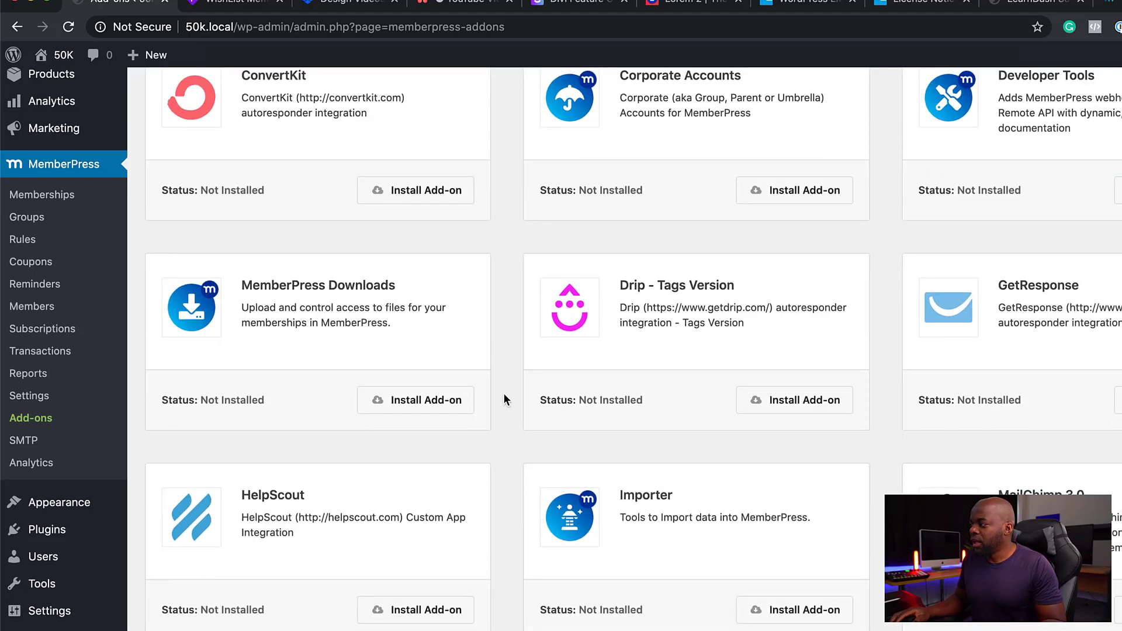
pyautogui.scroll(-2, 683, 500)
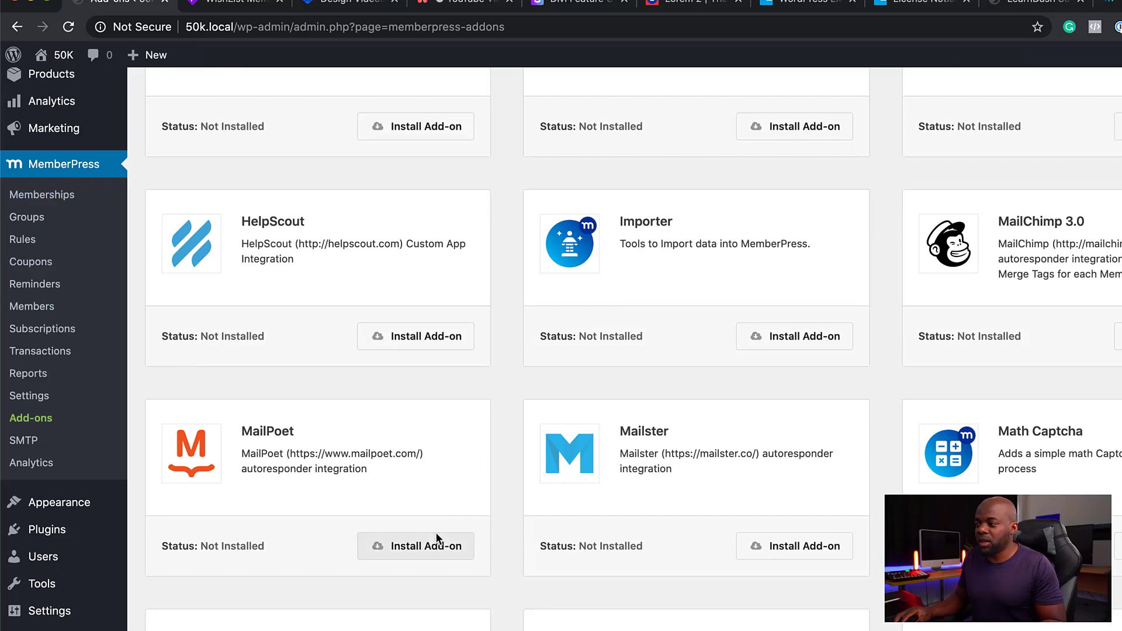
pyautogui.scroll(-1, 439, 532)
pyautogui.scroll(-2, 440, 530)
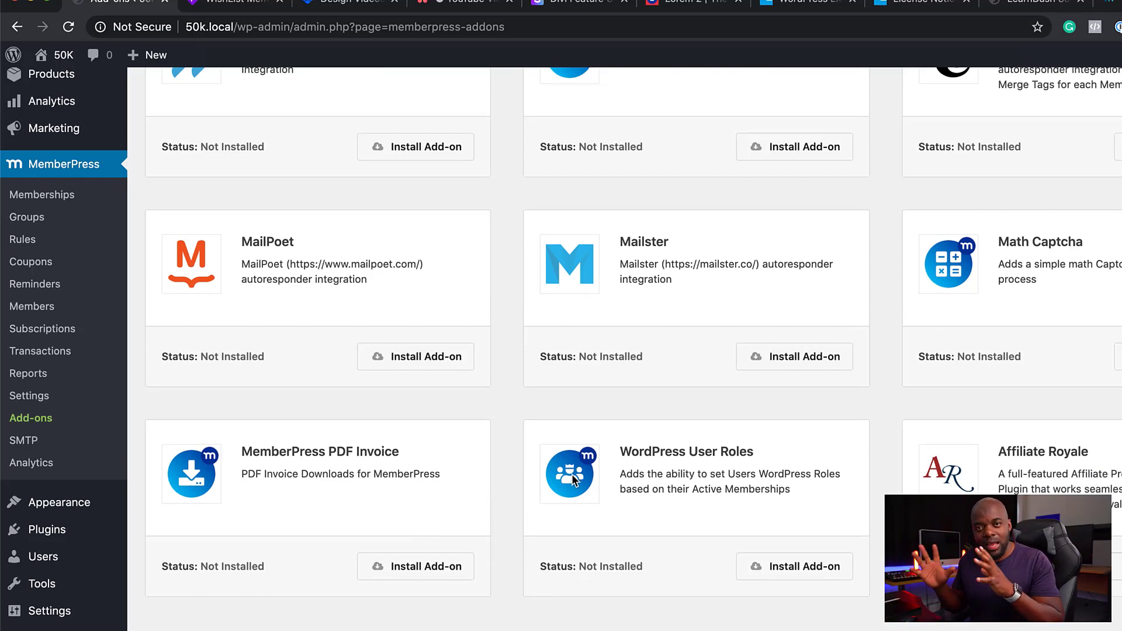
pyautogui.scroll(15, 471, 337)
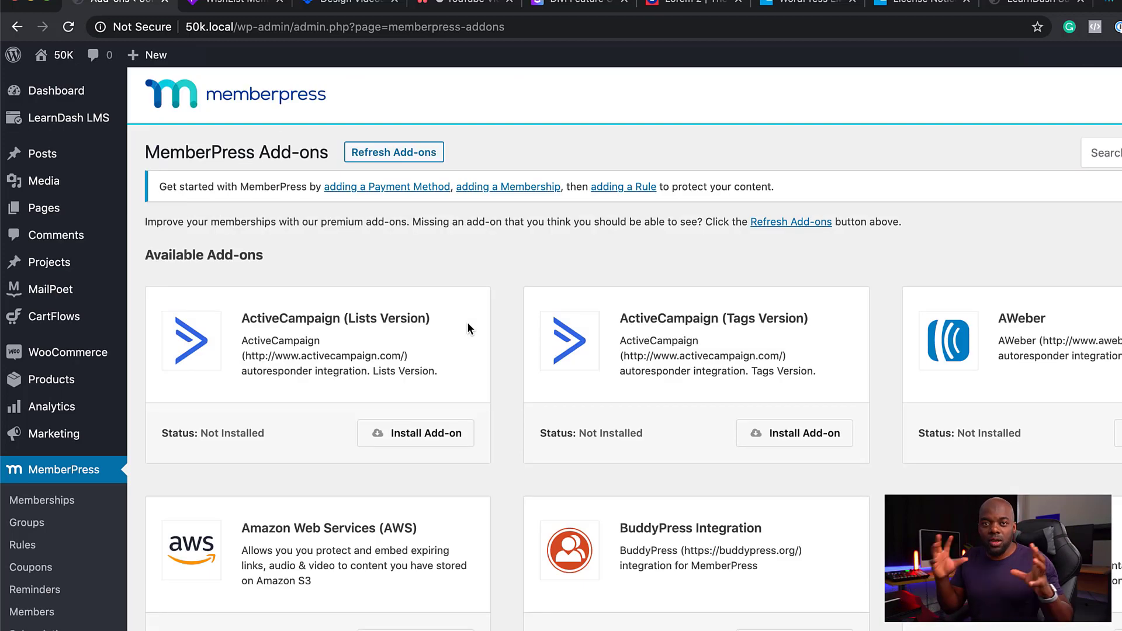
pyautogui.moveTo(92, 122)
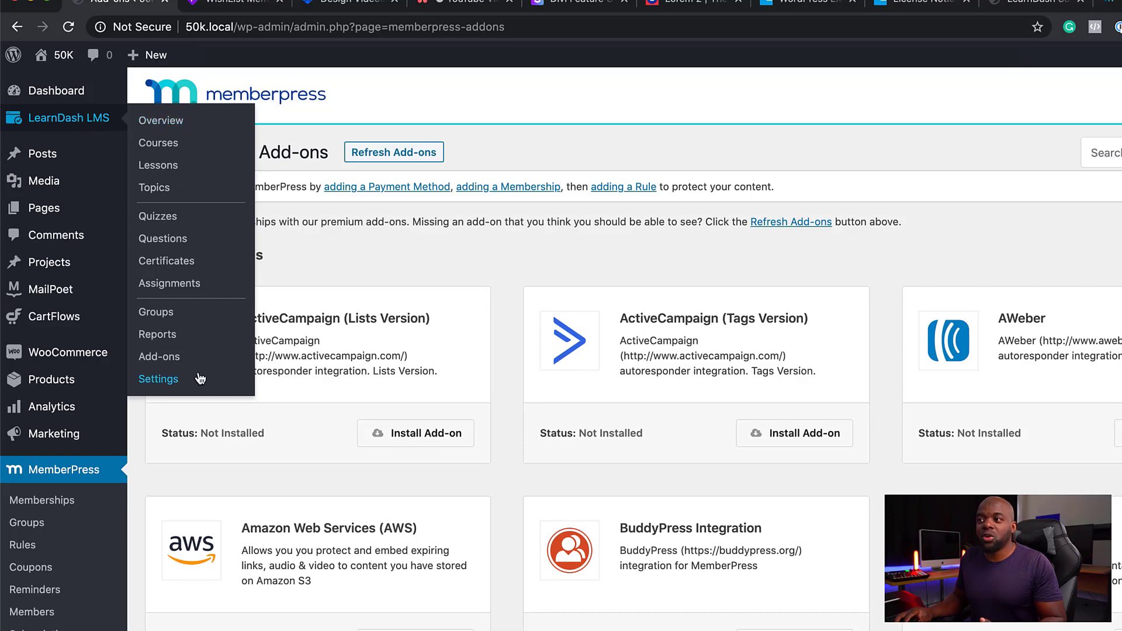
# - Install and activate MemberPress for LearnDash 2.1 from the LearnDash LMS Add-ons page
pyautogui.click(166, 357)
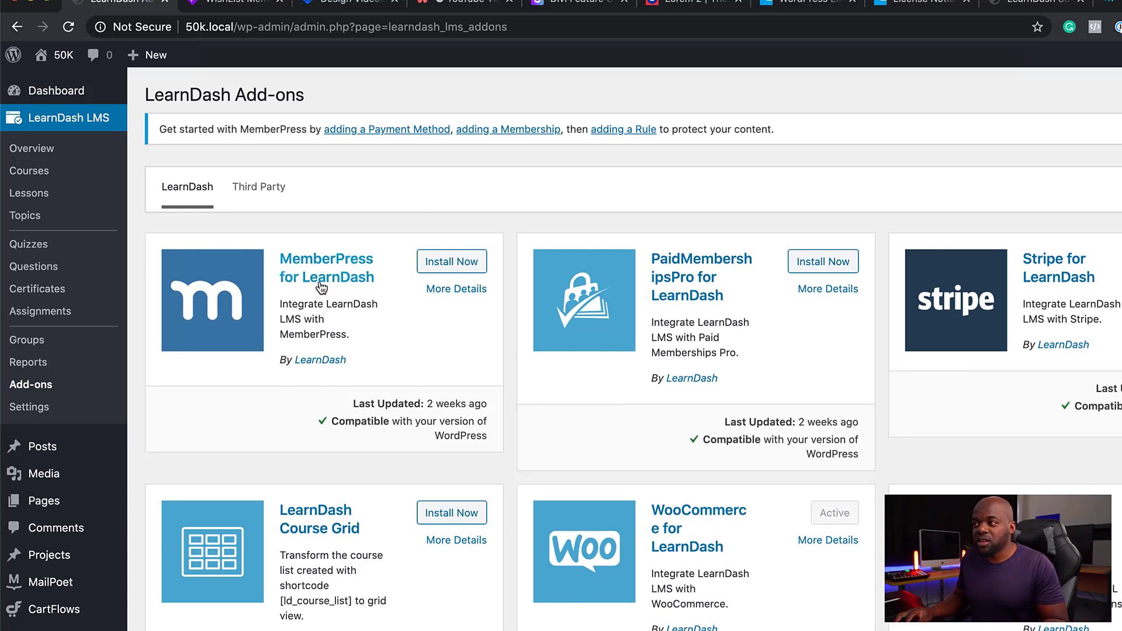
pyautogui.click(477, 269)
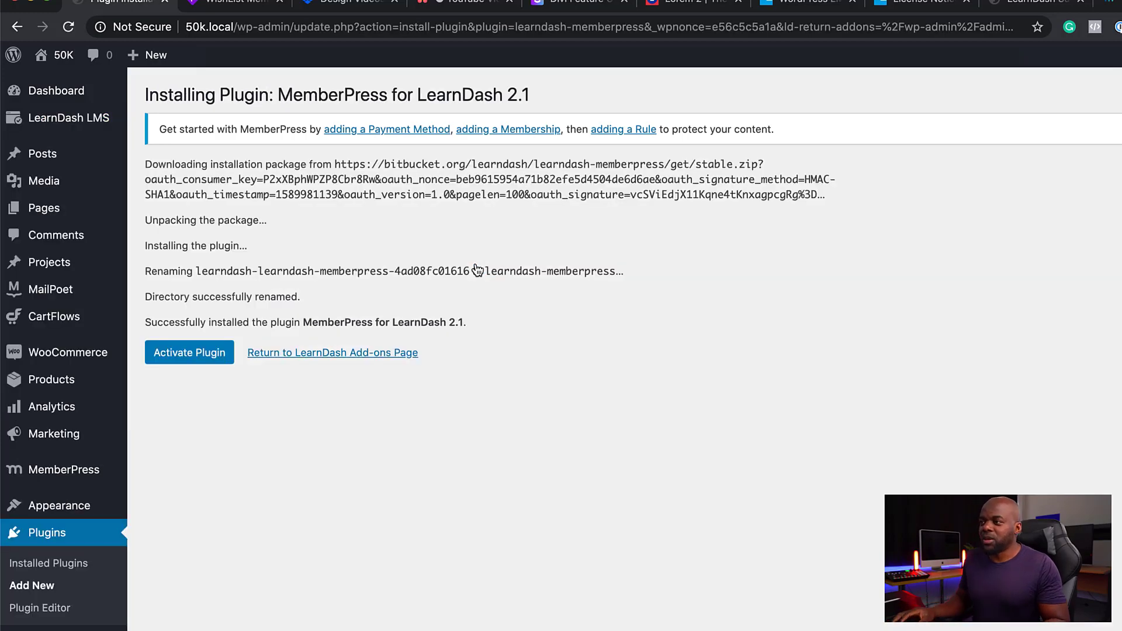
pyautogui.click(195, 355)
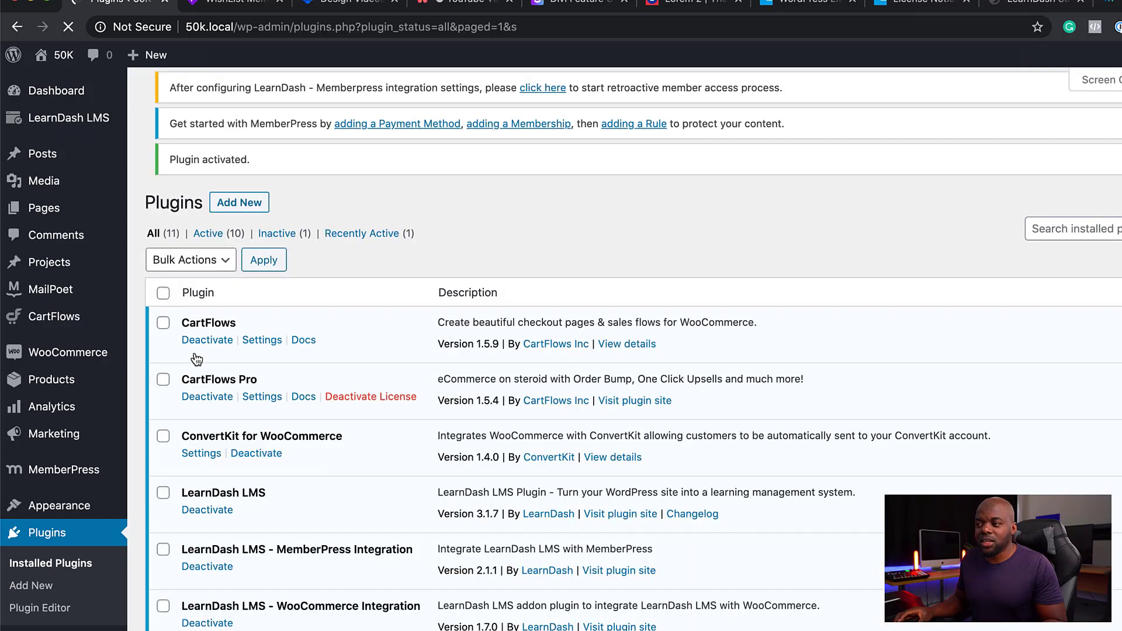
pyautogui.moveTo(74, 476)
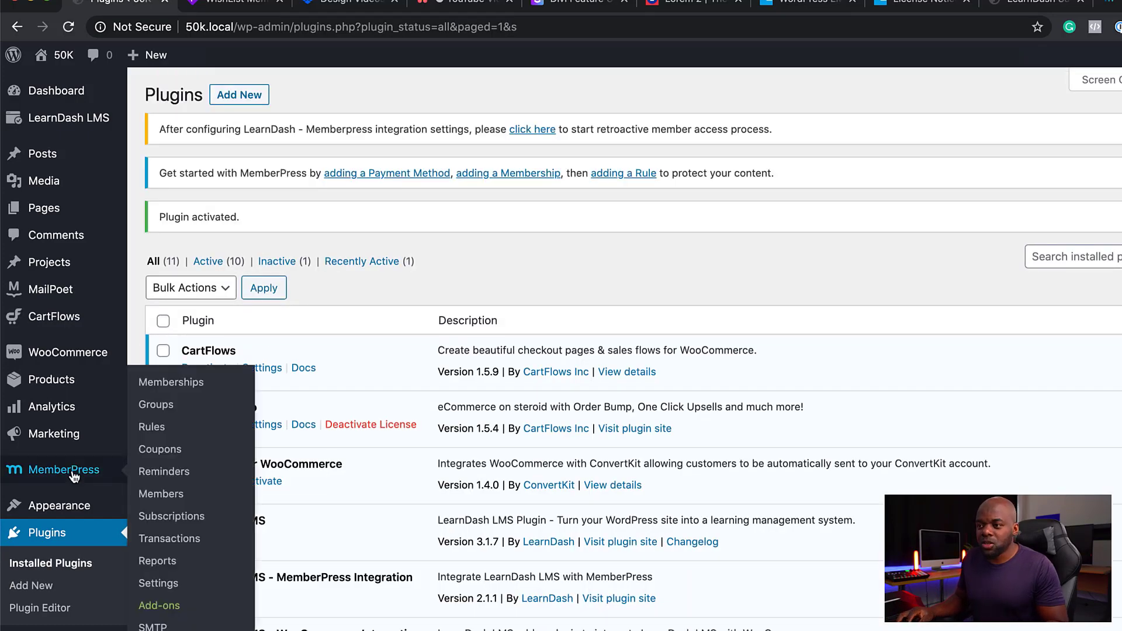
# - Start a new MemberPress membership titled 'Bought My Course Students'
pyautogui.click(191, 386)
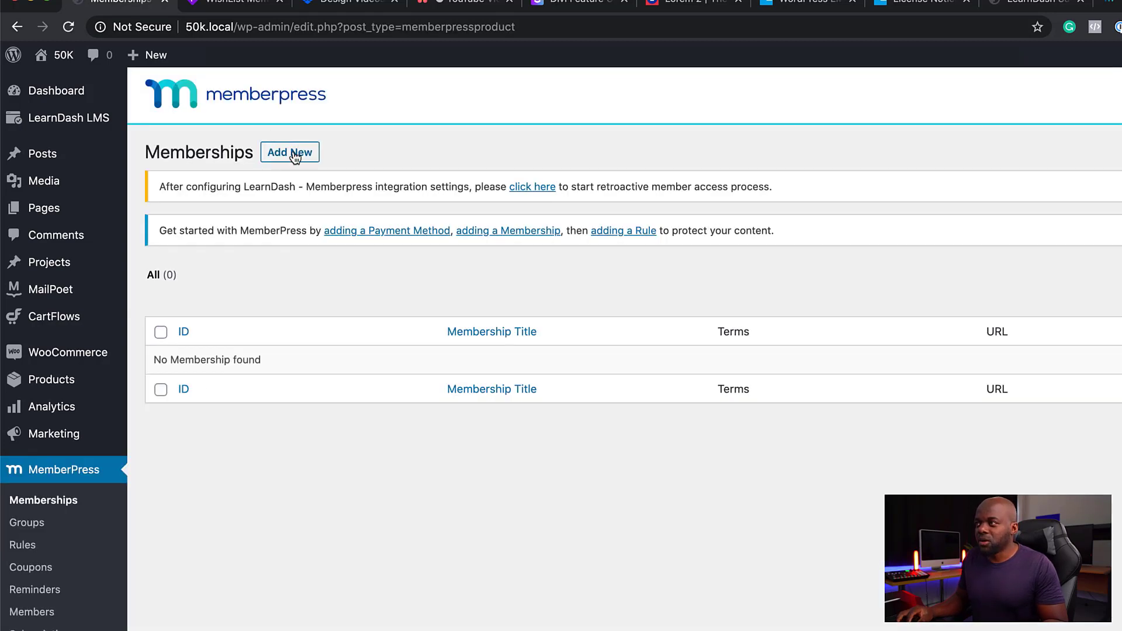
pyautogui.click(294, 155)
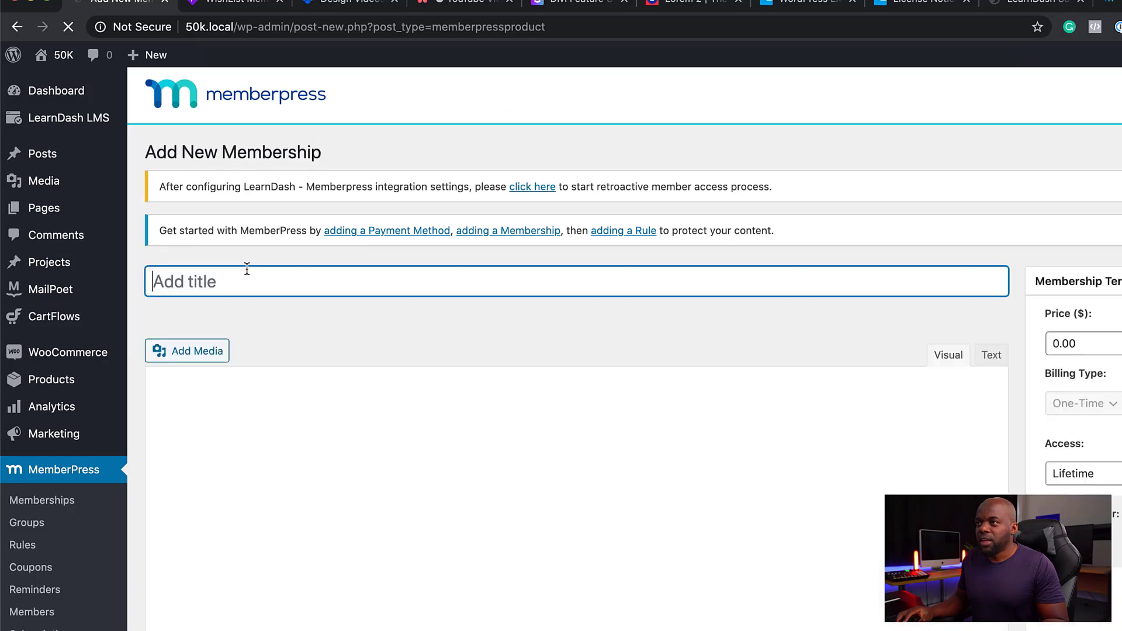
pyautogui.write('Bo')
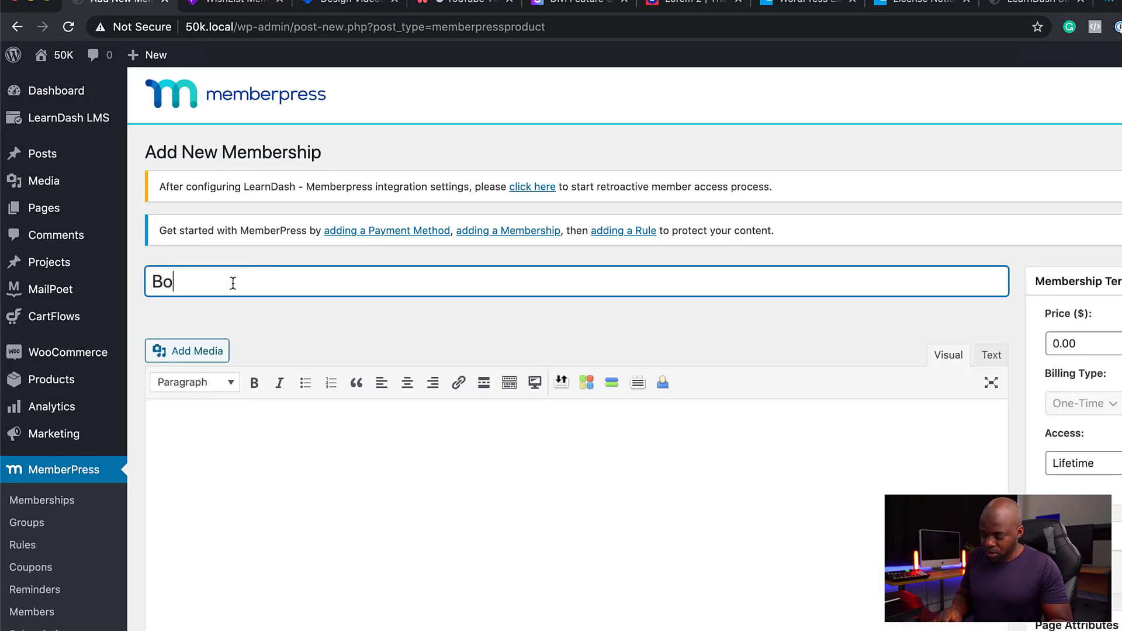
pyautogui.write('ught My Course Students')
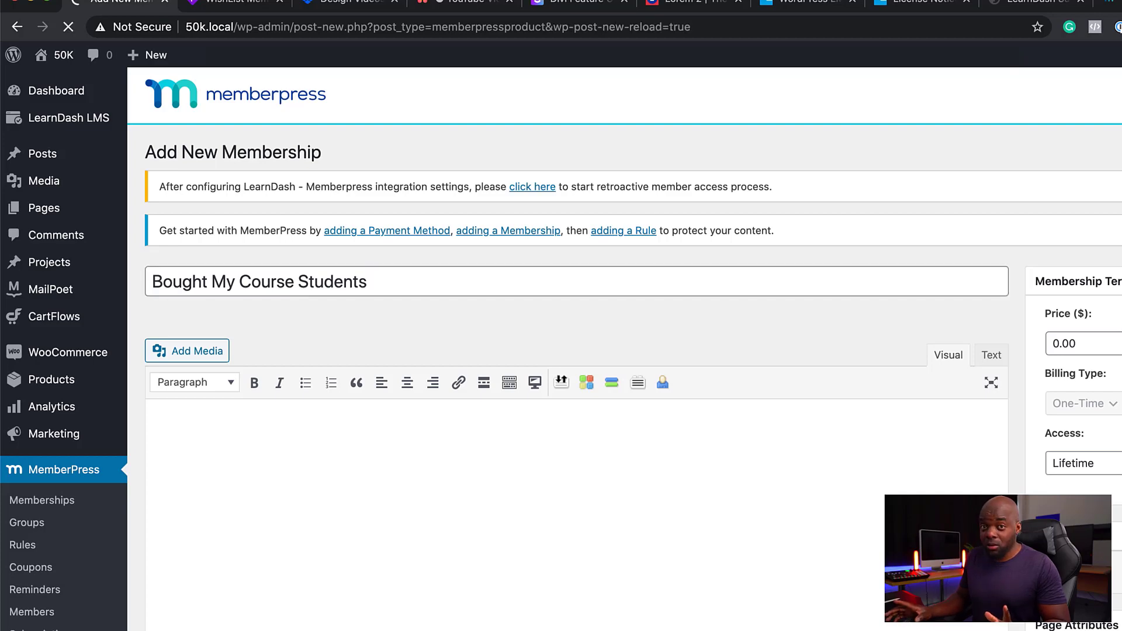
# - Review the LearnDash overview and courses, then start retroactive member access for My Course
pyautogui.click(65, 122)
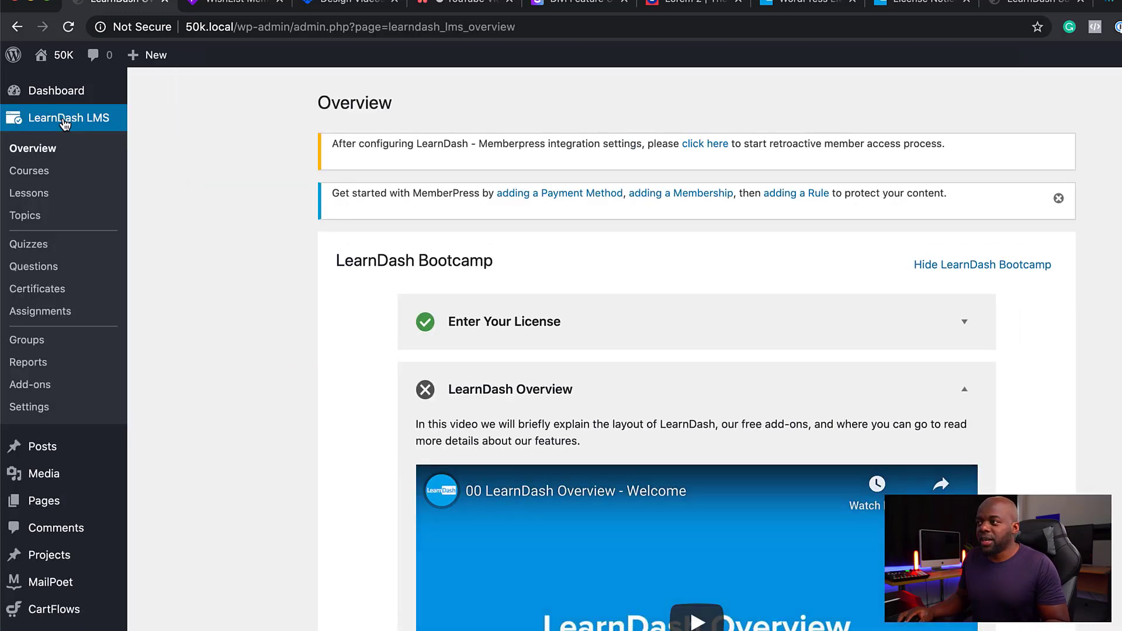
pyautogui.click(45, 175)
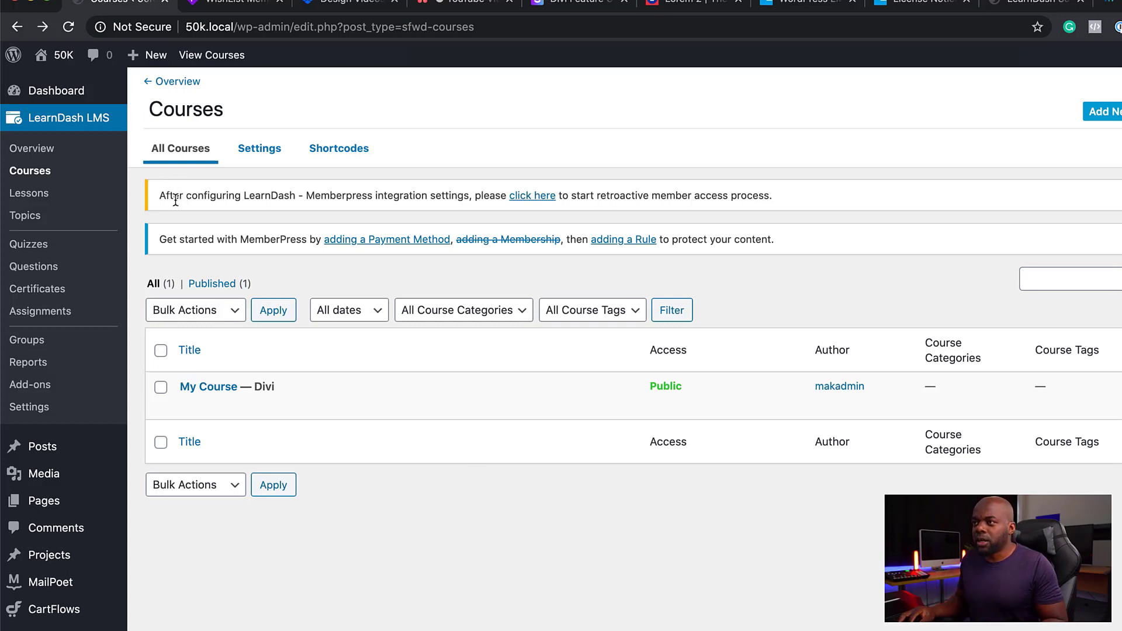
pyautogui.click(540, 201)
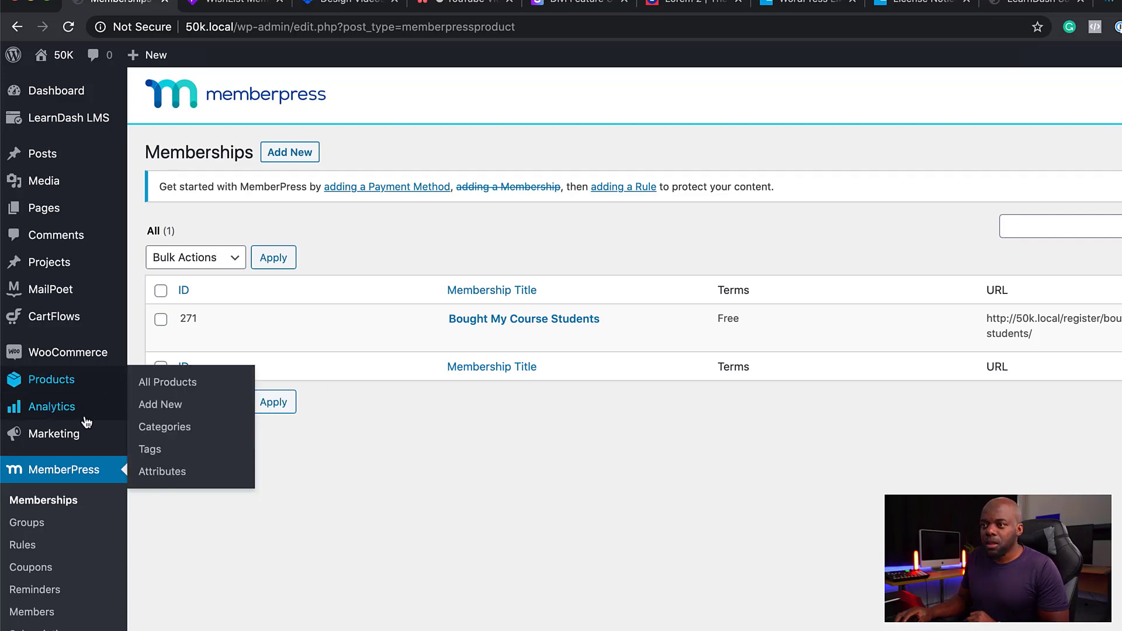
# - Edit the Bought My Course Students membership, re-entering its price as 0.00
pyautogui.scroll(-1, 80, 474)
pyautogui.scroll(-4, 80, 475)
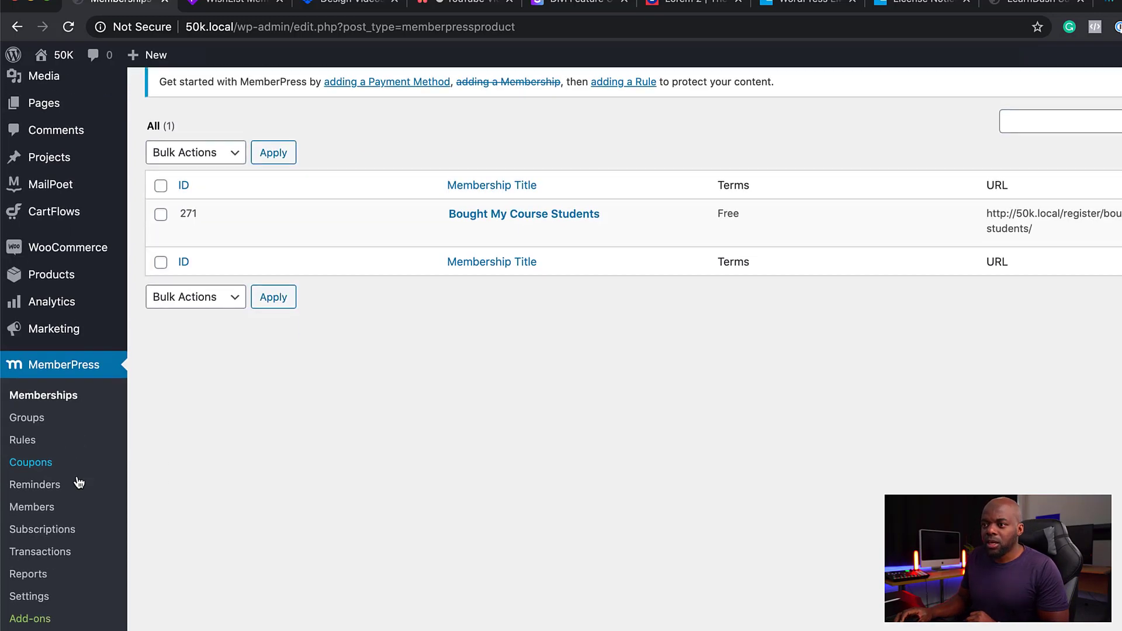
pyautogui.scroll(4, 216, 247)
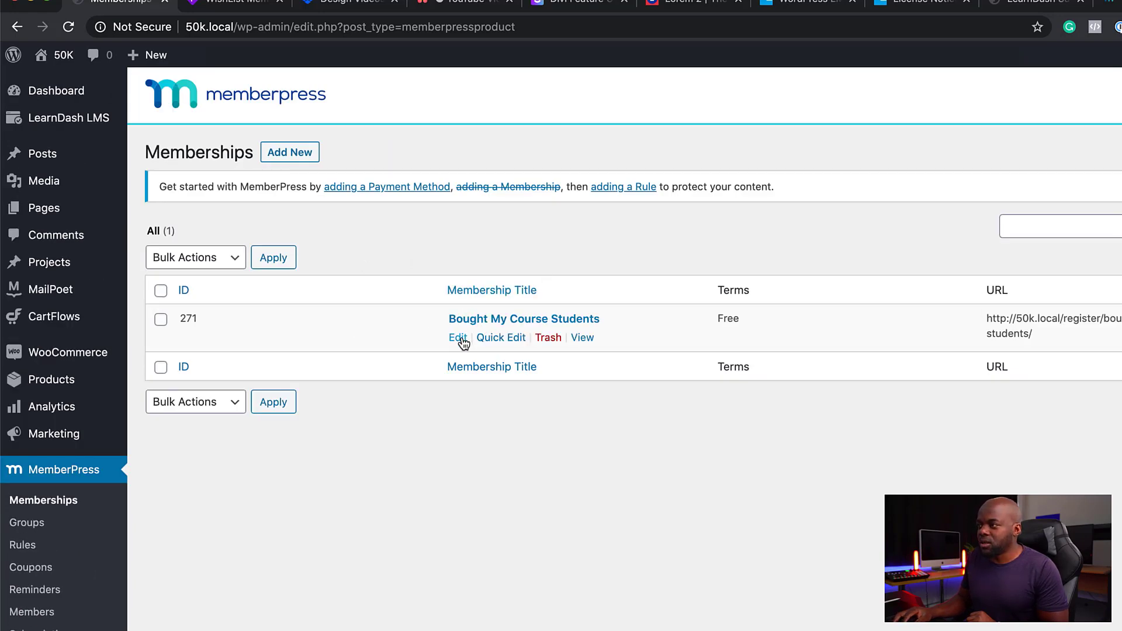
pyautogui.click(460, 340)
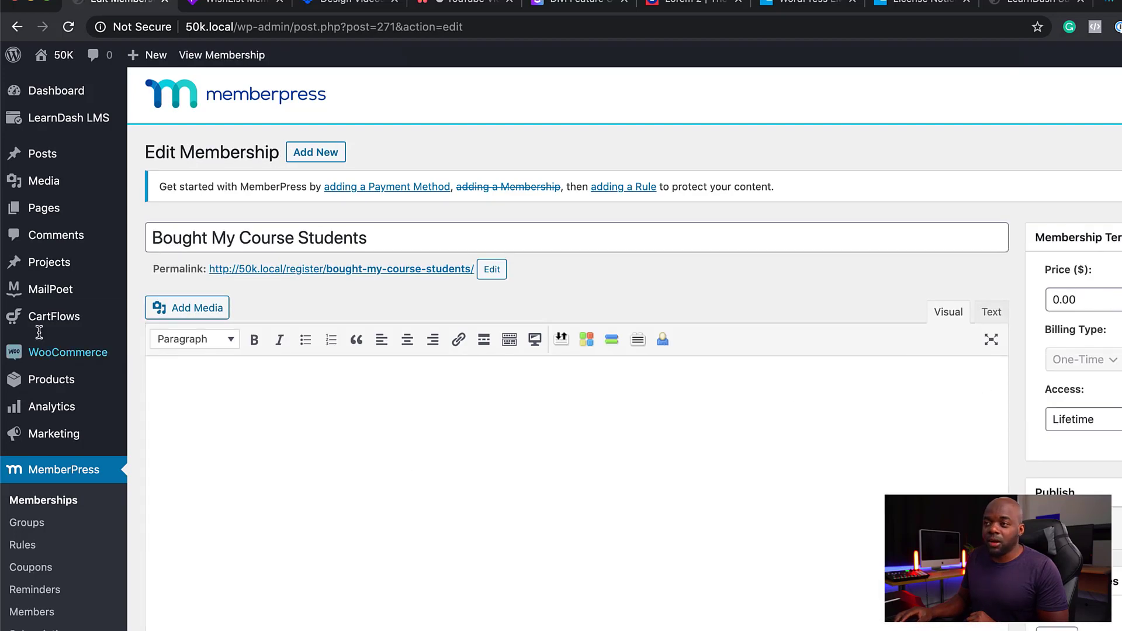
pyautogui.moveTo(61, 359)
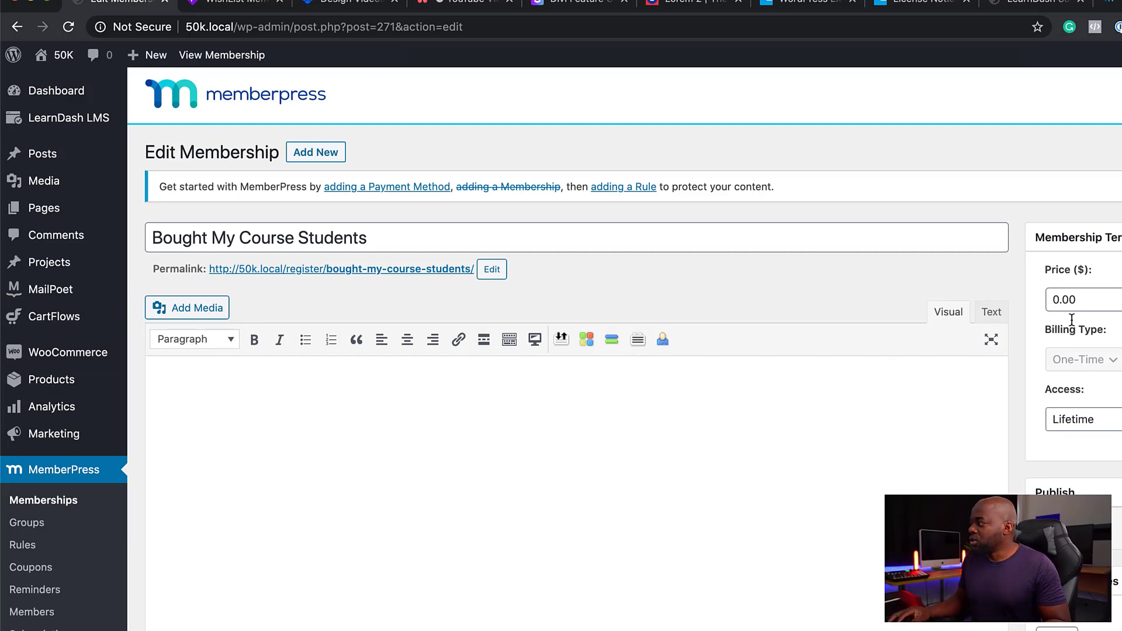
pyautogui.click(1051, 300)
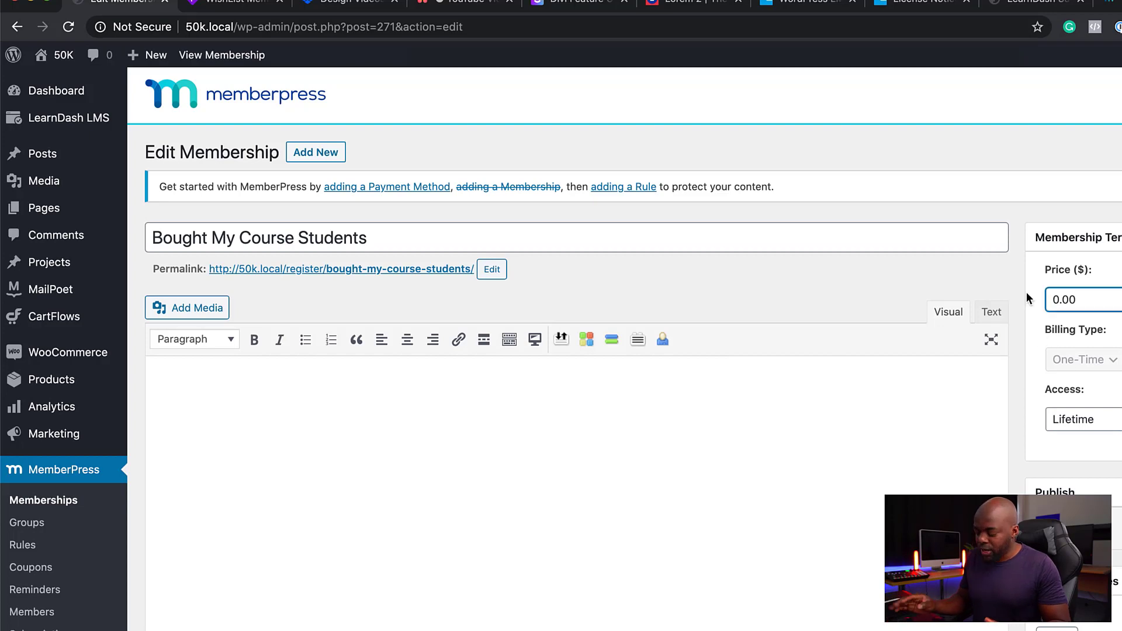
pyautogui.press('Delete')
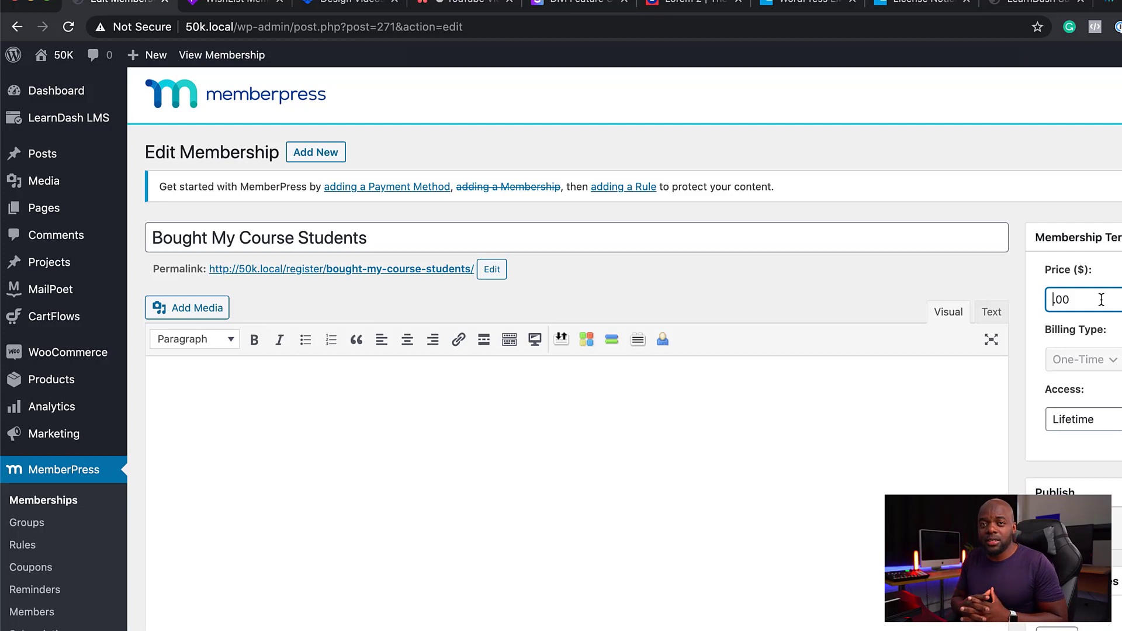
pyautogui.write('0')
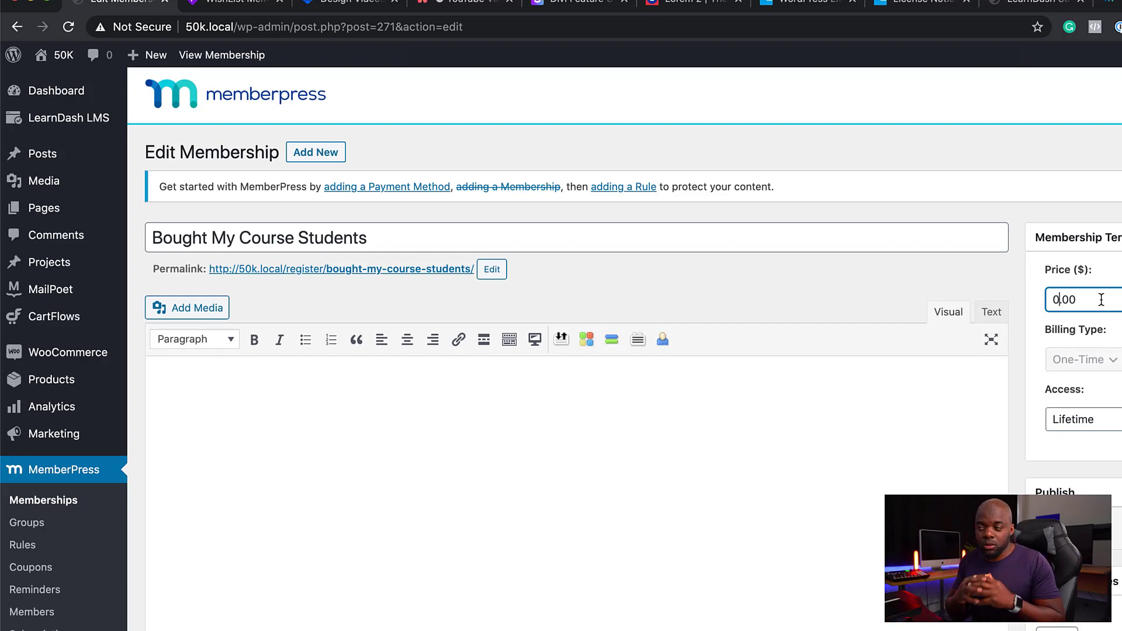
pyautogui.scroll(-3, 629, 401)
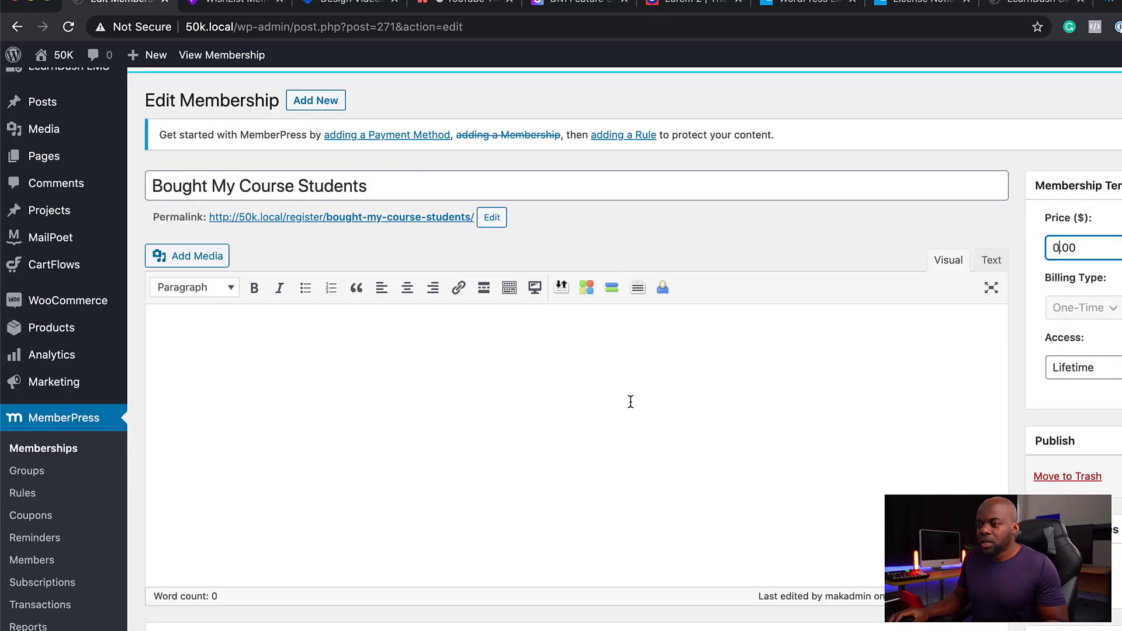
# - Tick My Course in the membership's LearnDash options and update Bought My Course Students
pyautogui.scroll(-3, 630, 402)
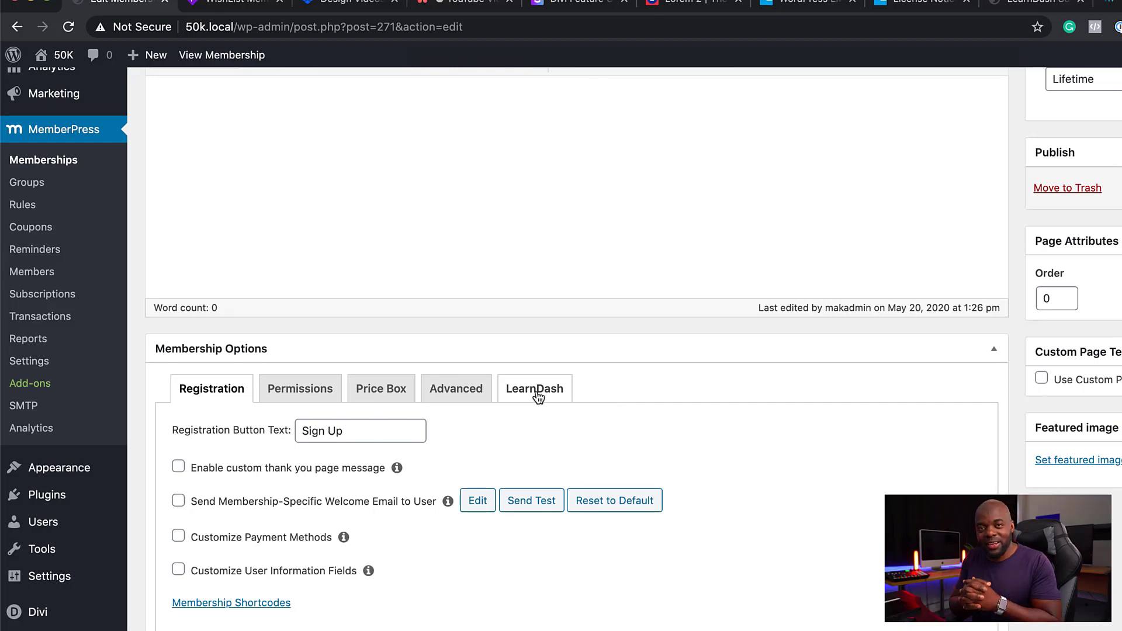
pyautogui.scroll(6, 455, 380)
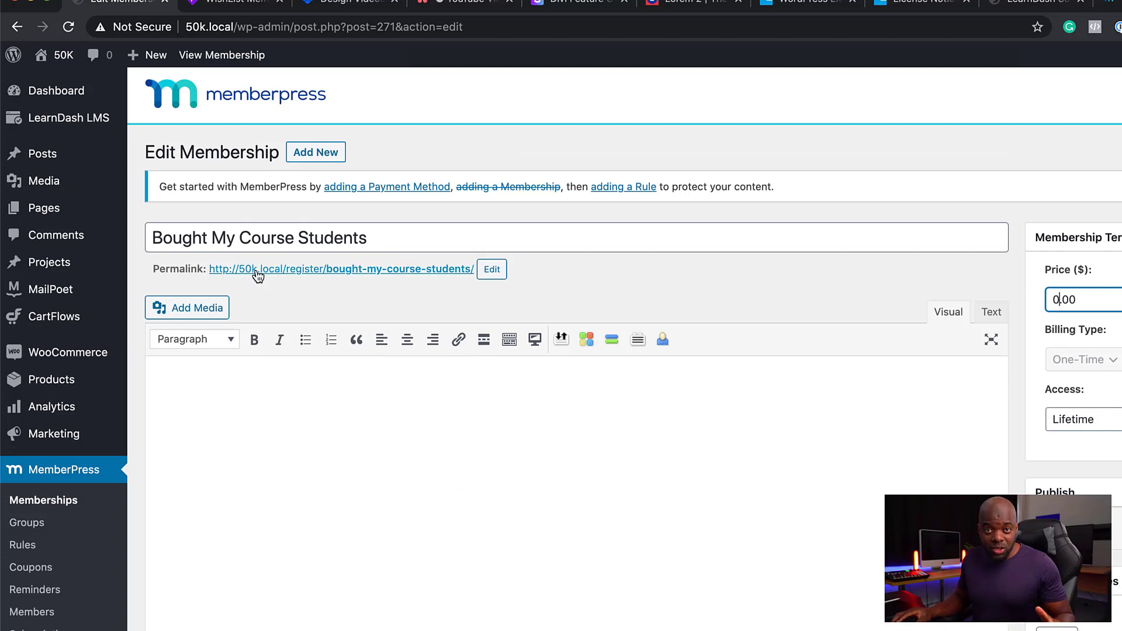
pyautogui.scroll(-7, 458, 433)
pyautogui.click(528, 347)
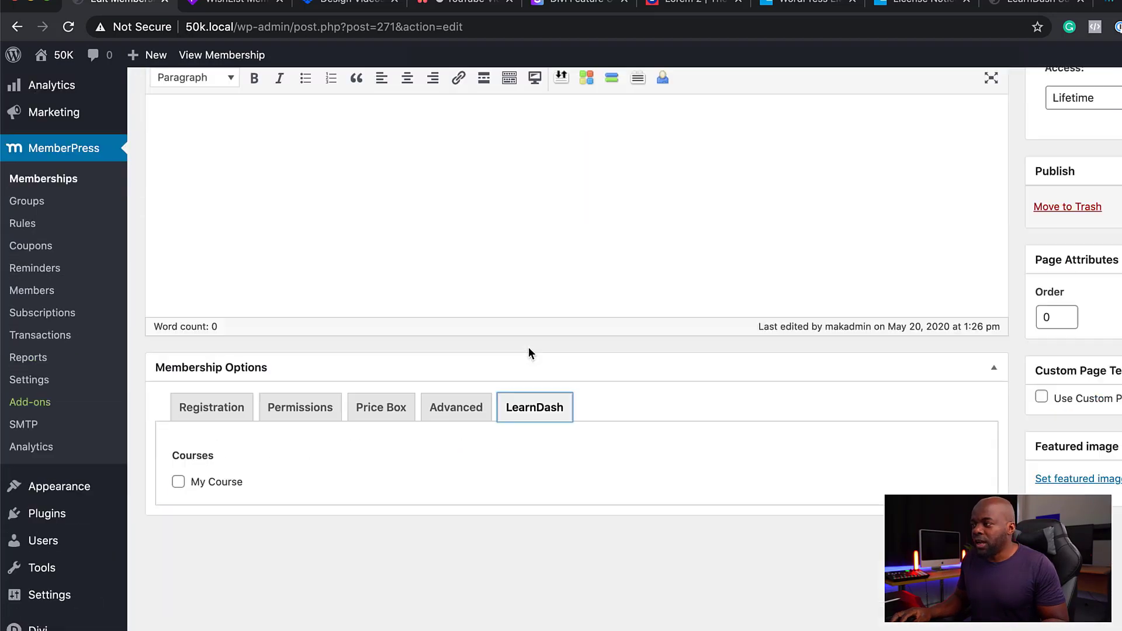
pyautogui.click(178, 481)
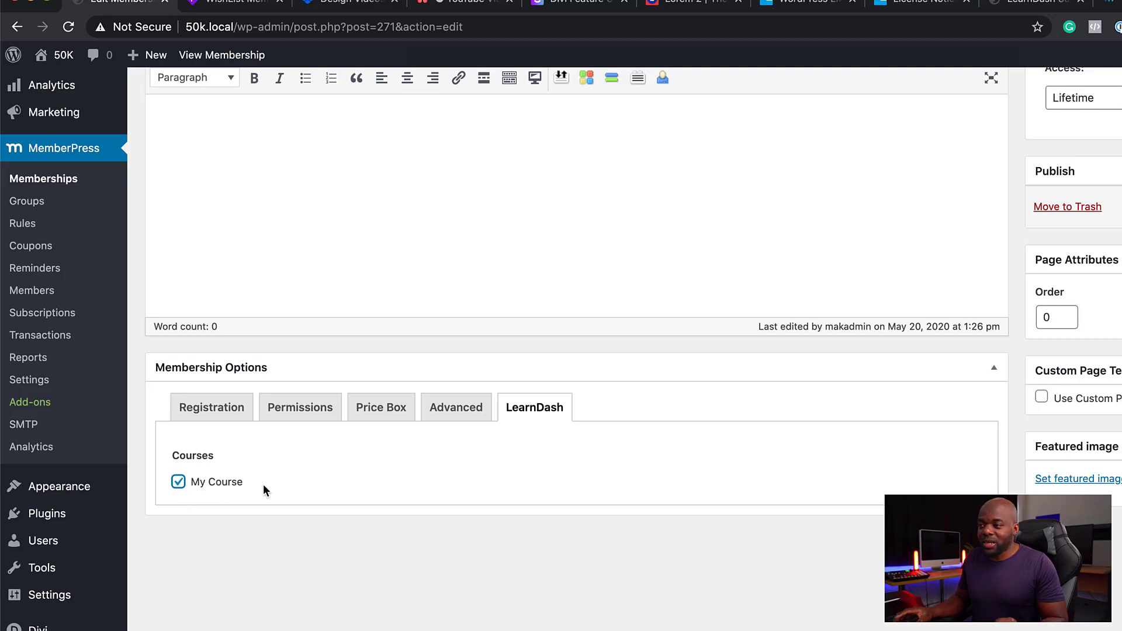
pyautogui.scroll(5, 412, 503)
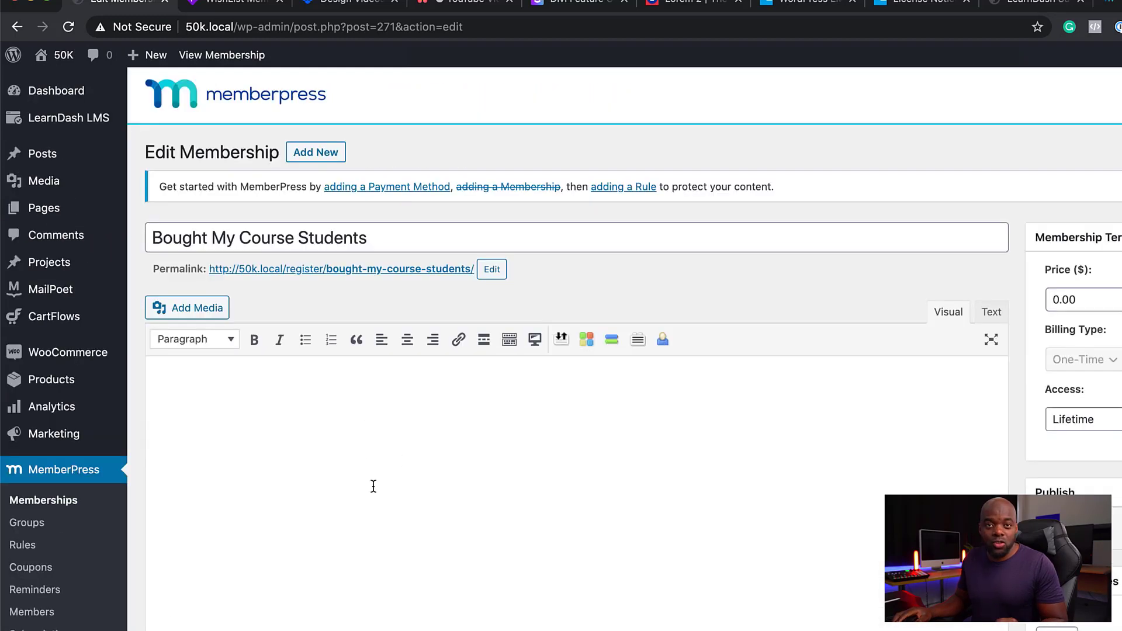
pyautogui.scroll(-2, 373, 485)
pyautogui.scroll(-3, 478, 502)
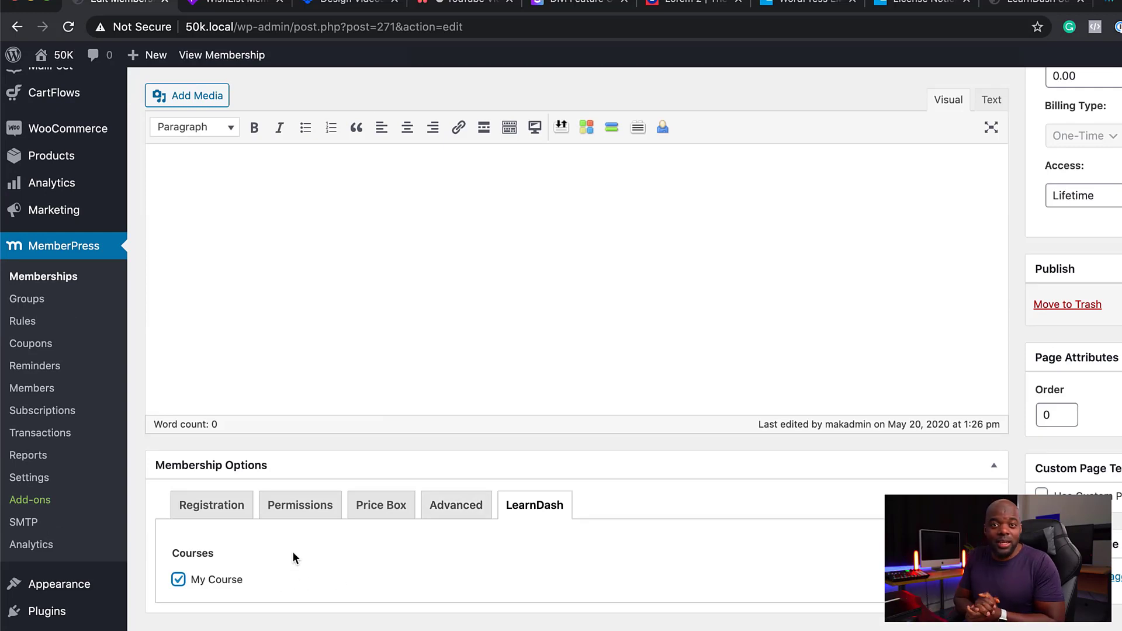
pyautogui.click(293, 552)
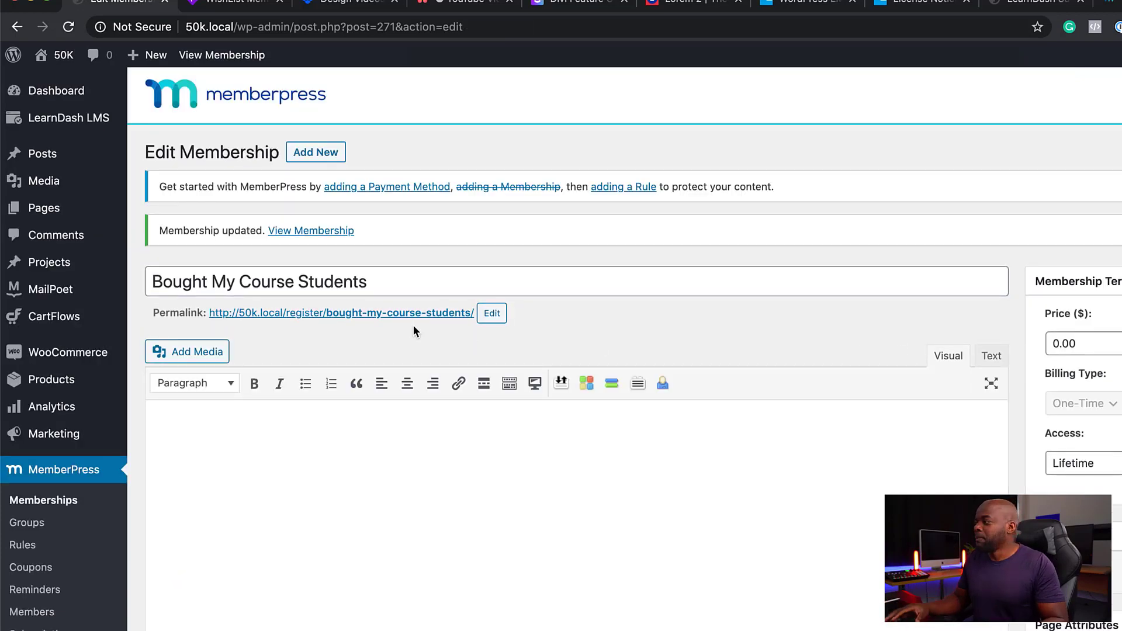
pyautogui.moveTo(90, 123)
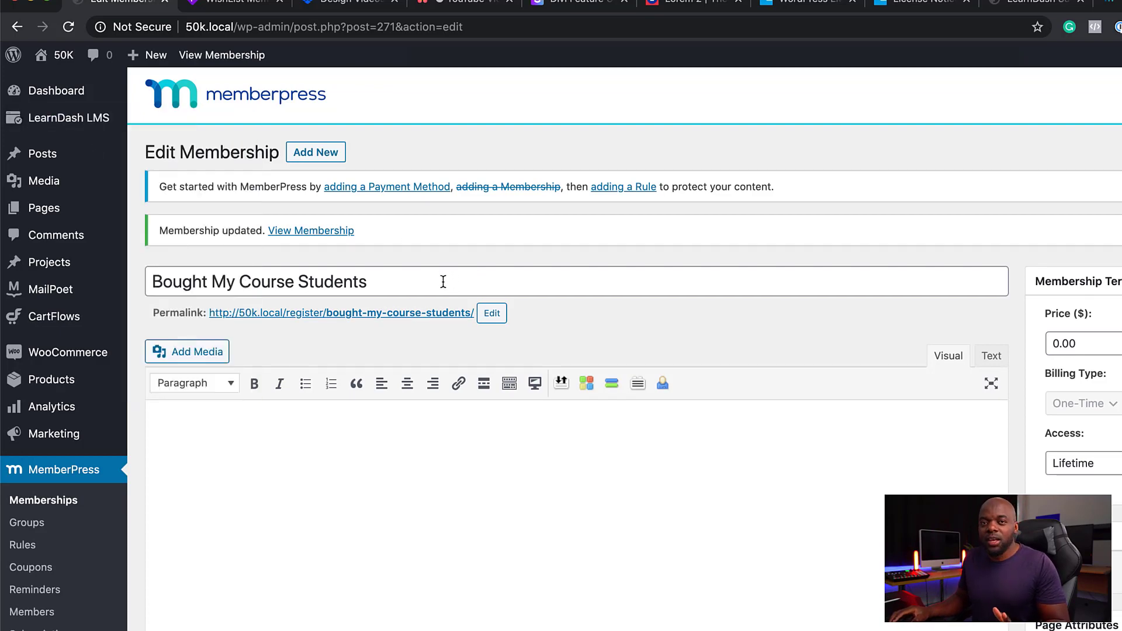
# - Add a LearnDash course with the pasted title 'How to create a course', publish it, and go back to Courses
pyautogui.click(158, 144)
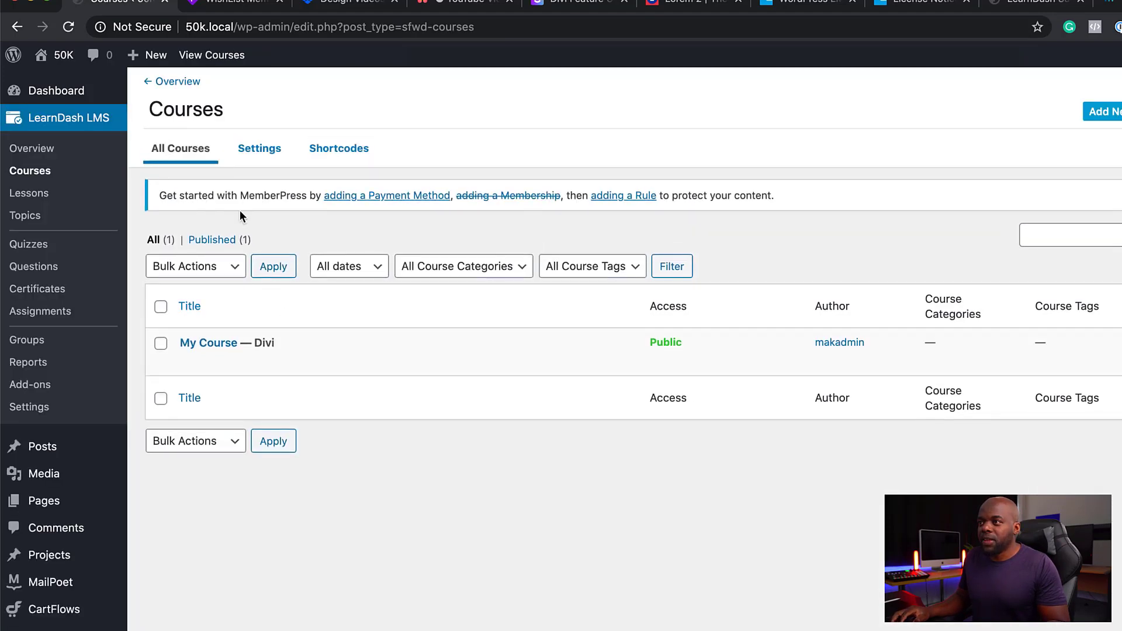
pyautogui.moveTo(249, 358)
pyautogui.click(1104, 117)
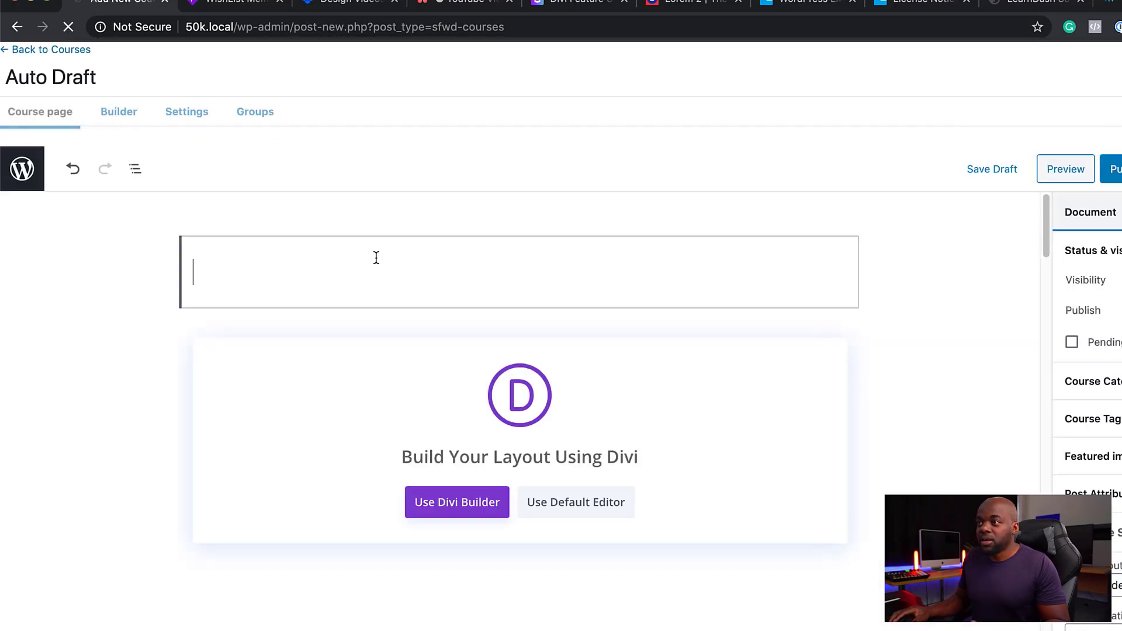
pyautogui.write('How to create a course')
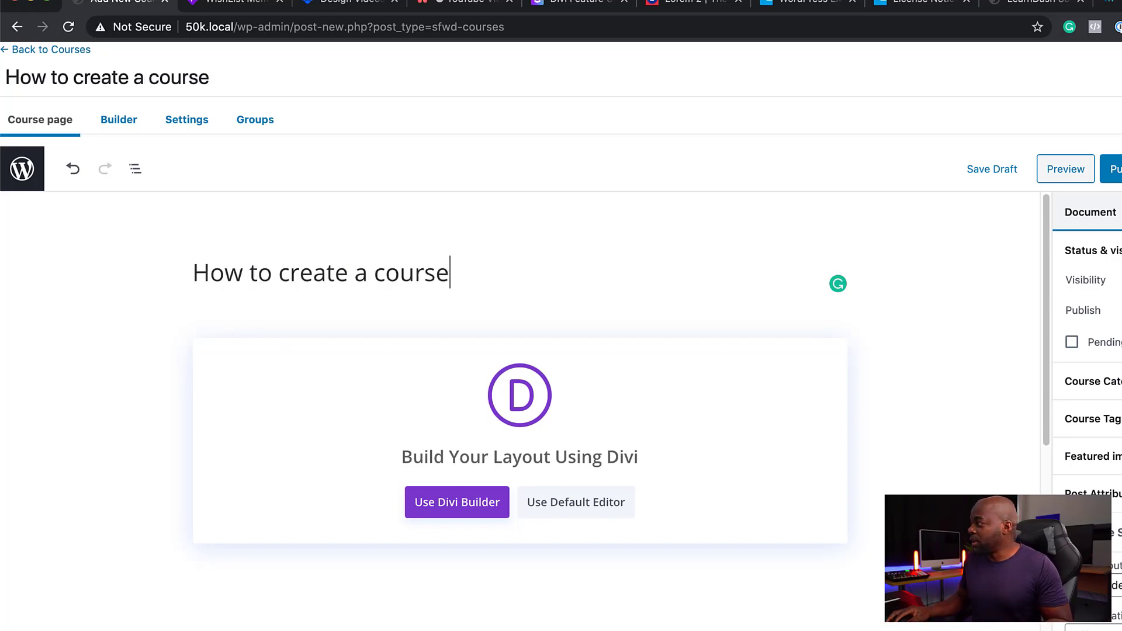
pyautogui.click(1110, 169)
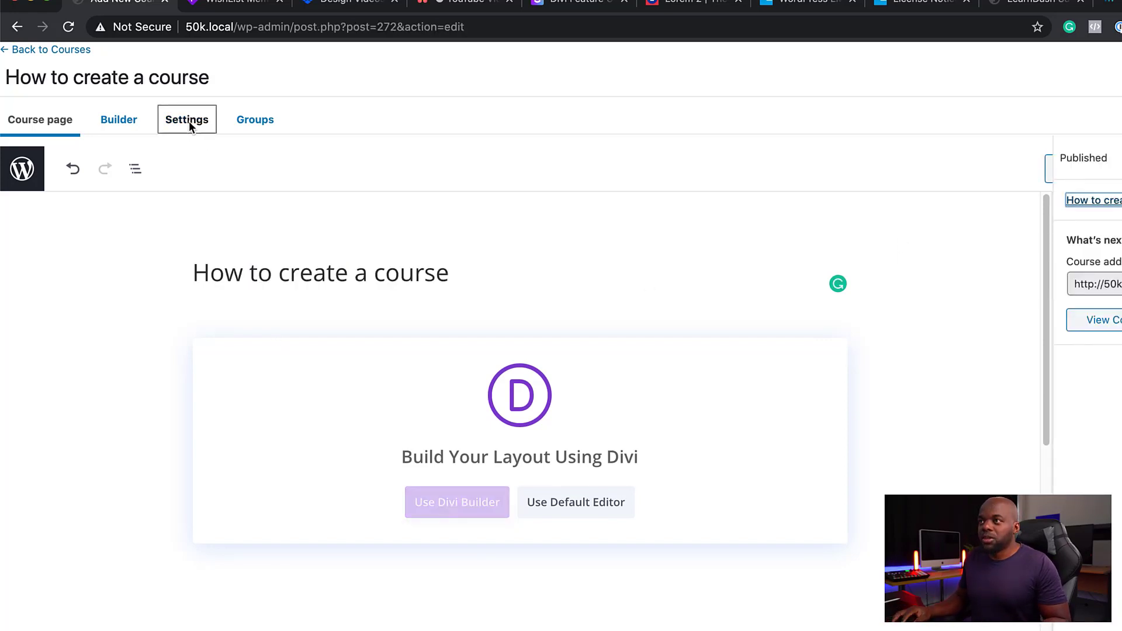
pyautogui.click(51, 50)
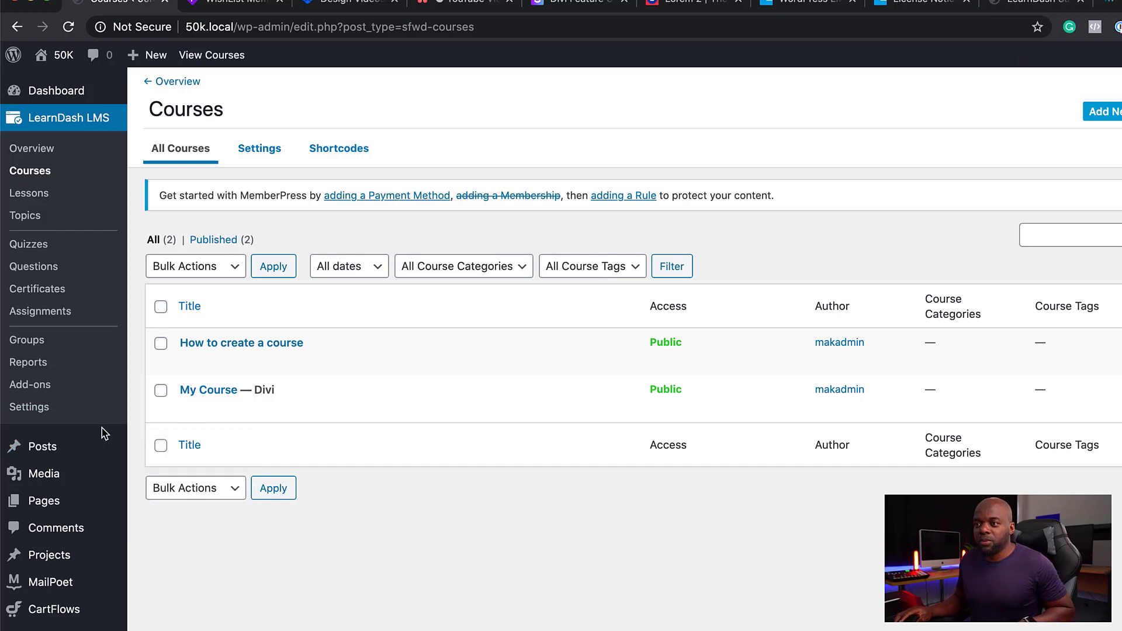
# - Reopen Bought My Course Students and view its LearnDash tab, now listing How to create a course unticked
pyautogui.scroll(-1, 102, 447)
pyautogui.moveTo(104, 448)
pyautogui.scroll(-1, 104, 448)
pyautogui.scroll(-3, 80, 438)
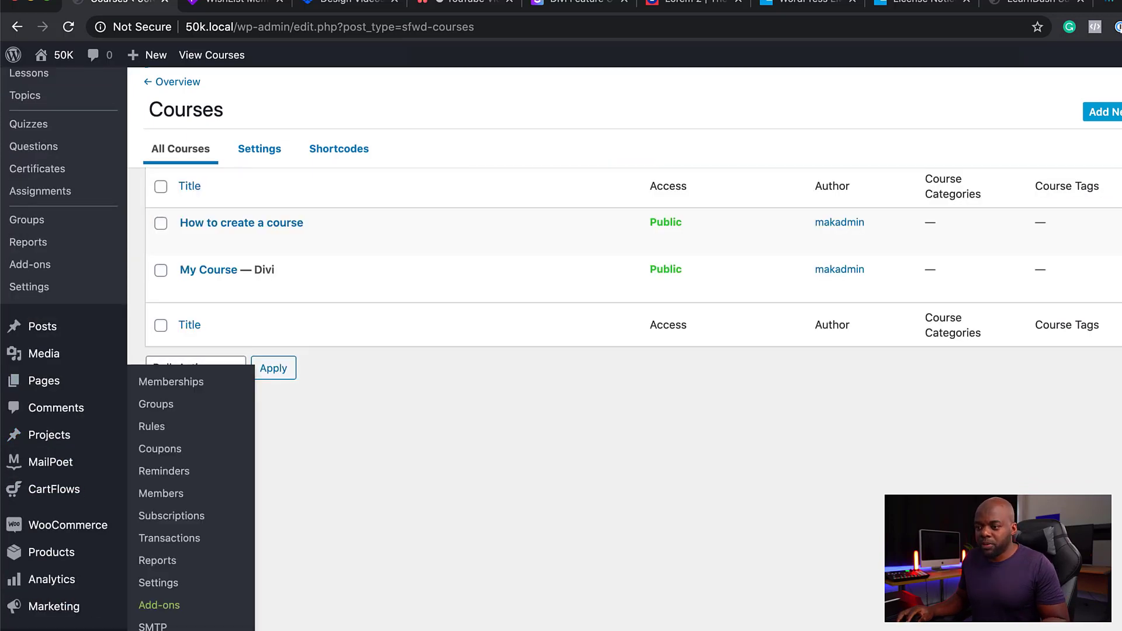
pyautogui.click(193, 383)
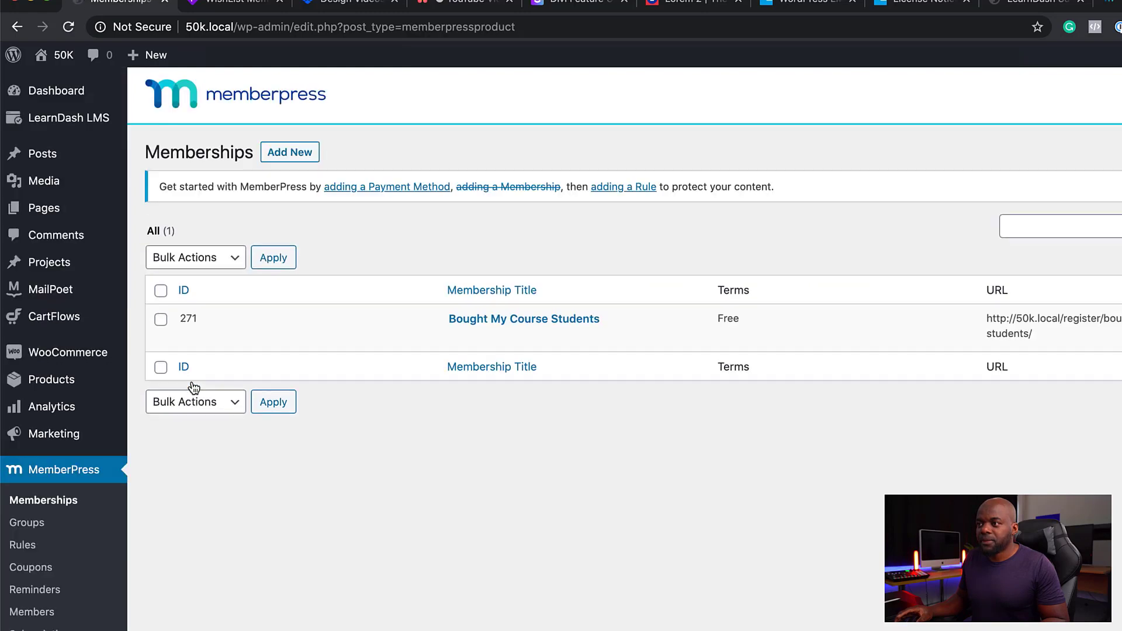
pyautogui.moveTo(458, 321)
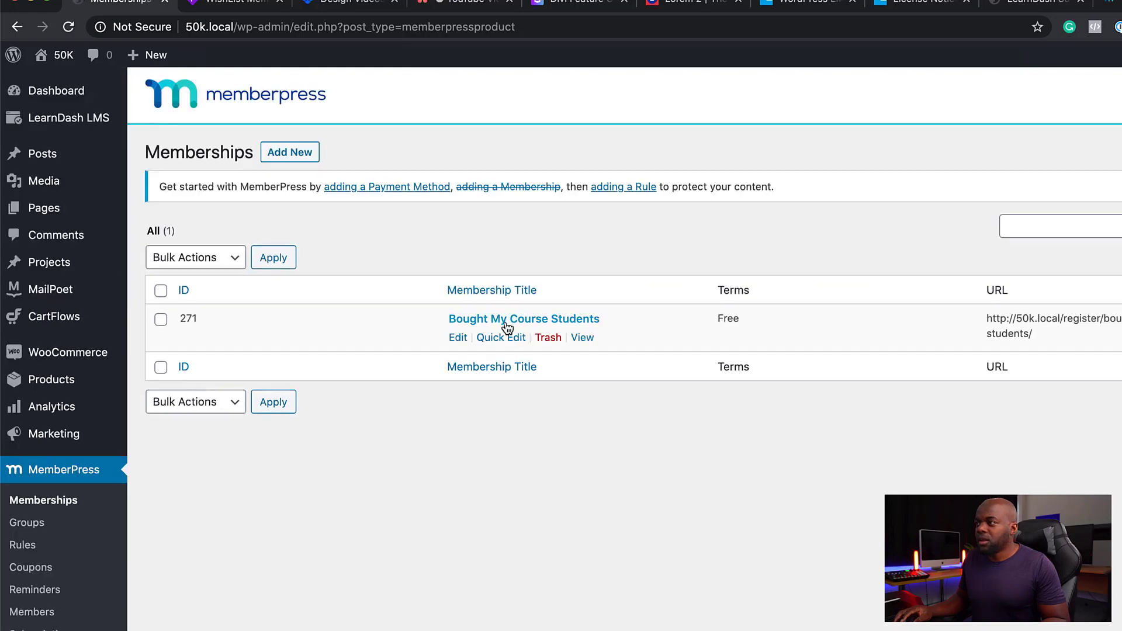
pyautogui.click(458, 338)
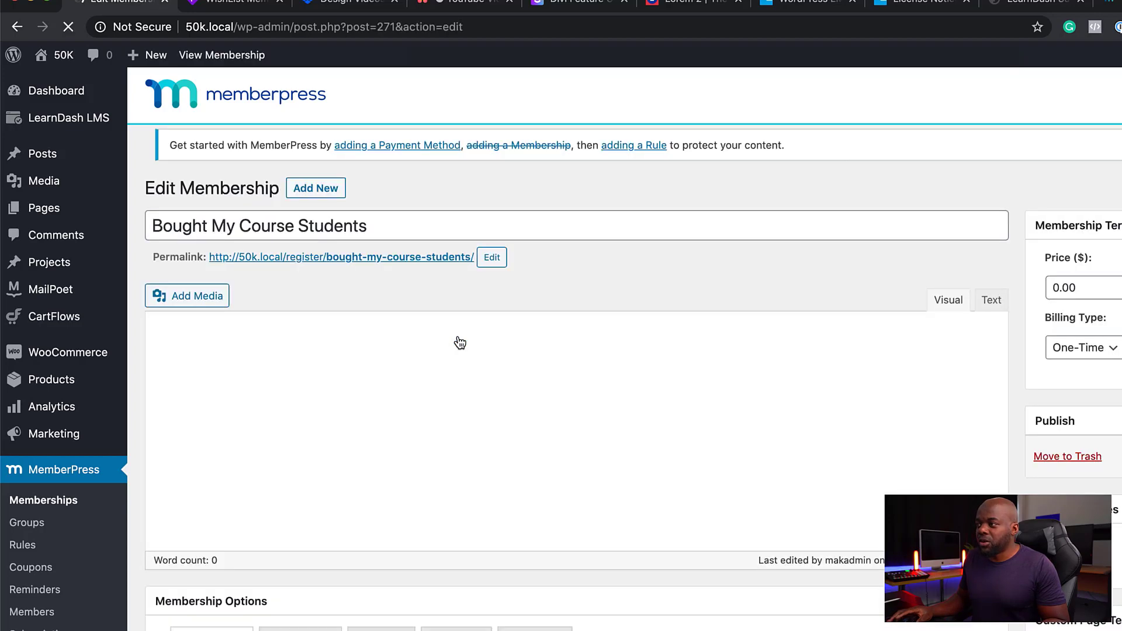
pyautogui.scroll(-4, 532, 482)
pyautogui.click(533, 490)
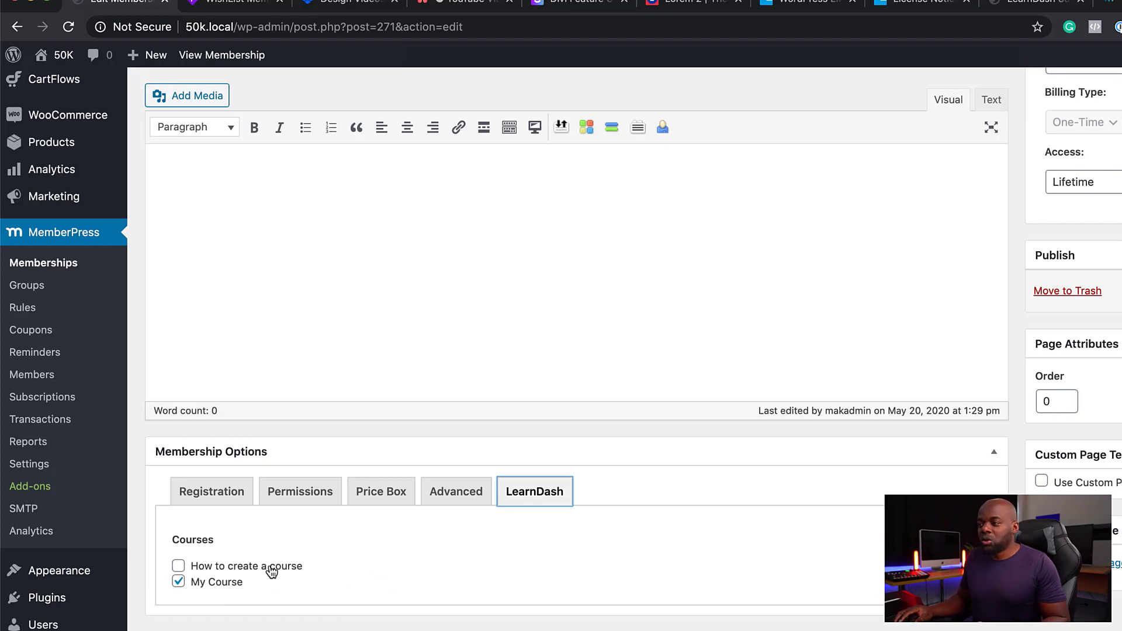
pyautogui.scroll(4, 447, 583)
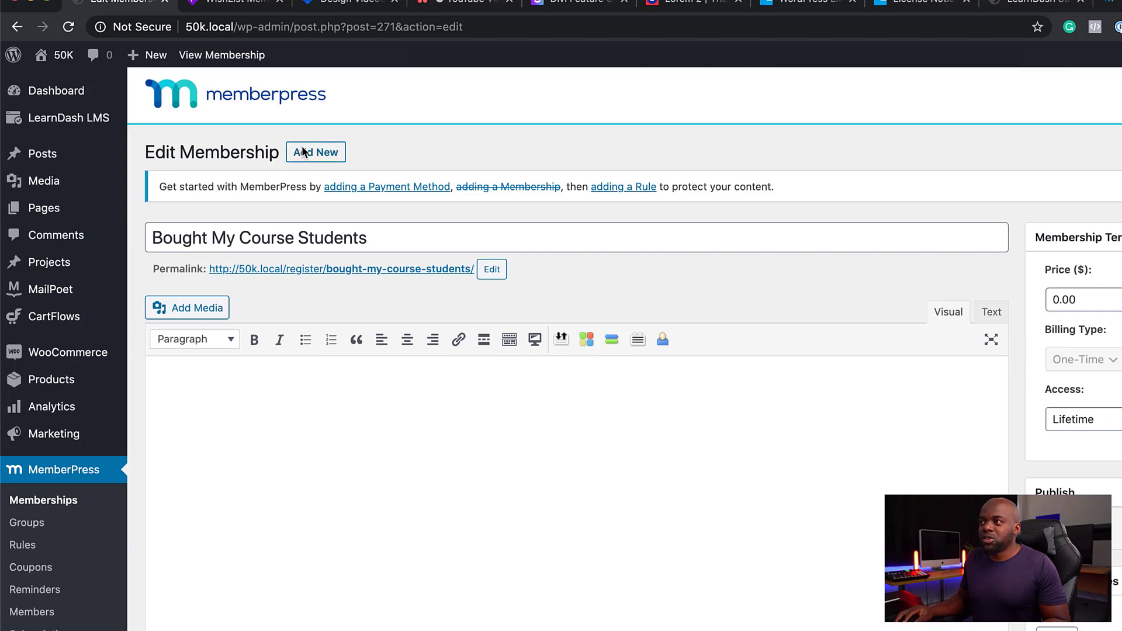
# - Publish a 'How to create a course students' membership with How to create a course ticked in LearnDash options
pyautogui.click(315, 152)
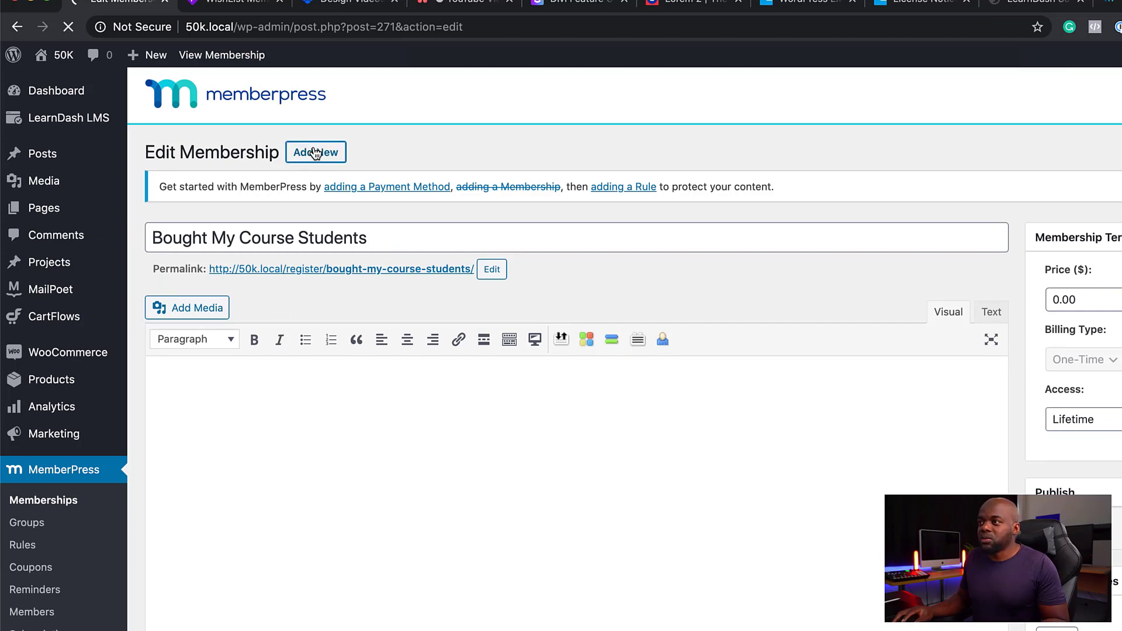
pyautogui.write('How ')
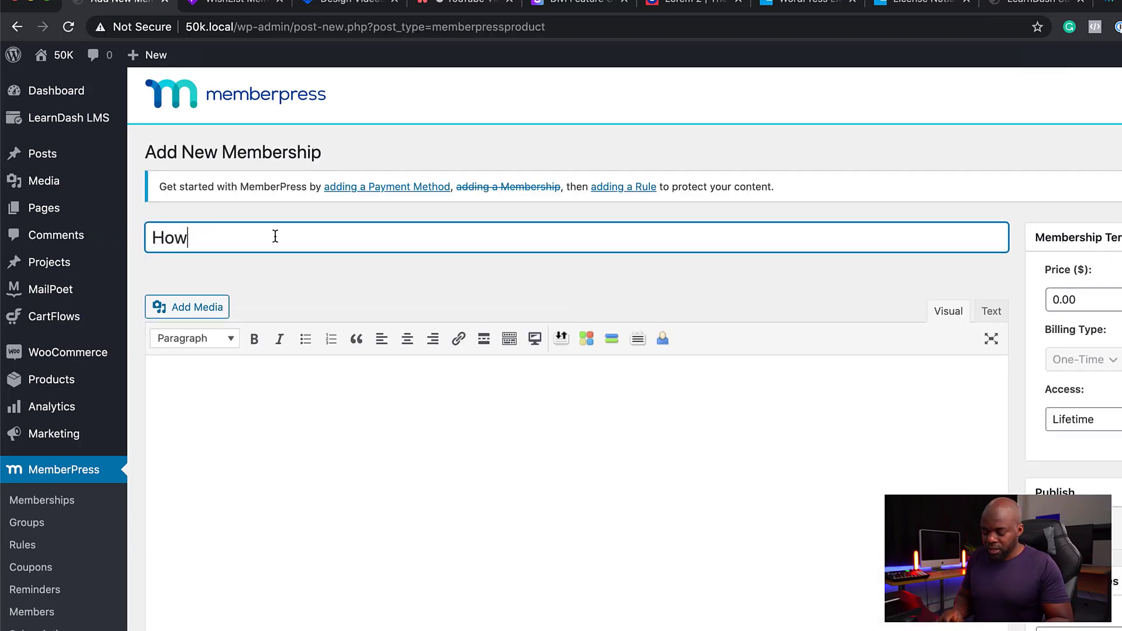
pyautogui.write('to create a course students')
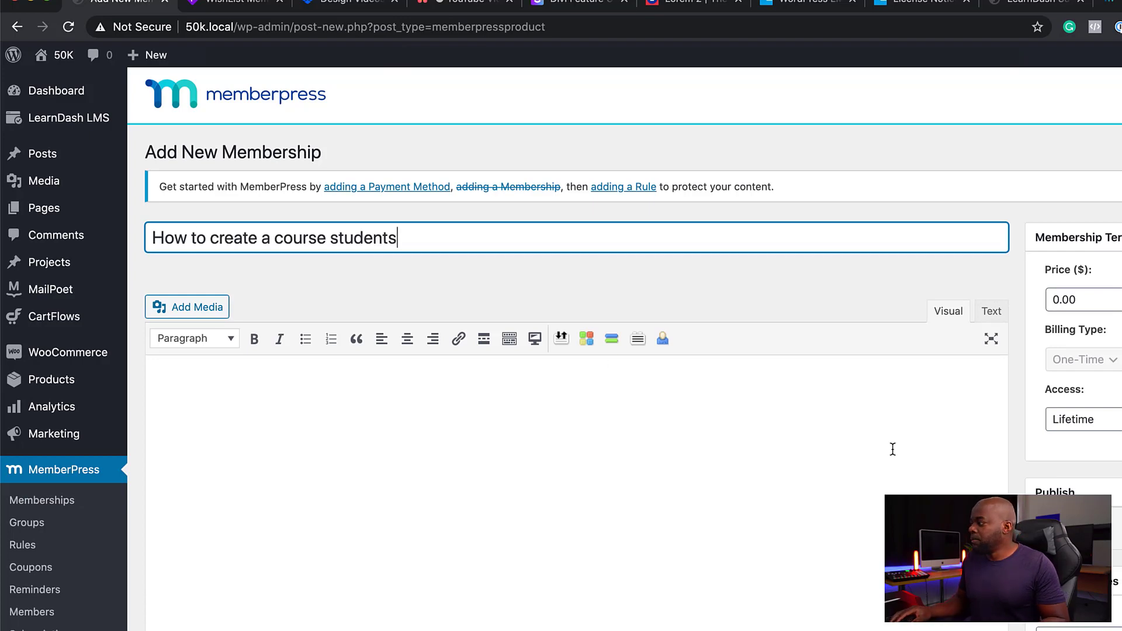
pyautogui.press('Return')
pyautogui.scroll(-7, 538, 362)
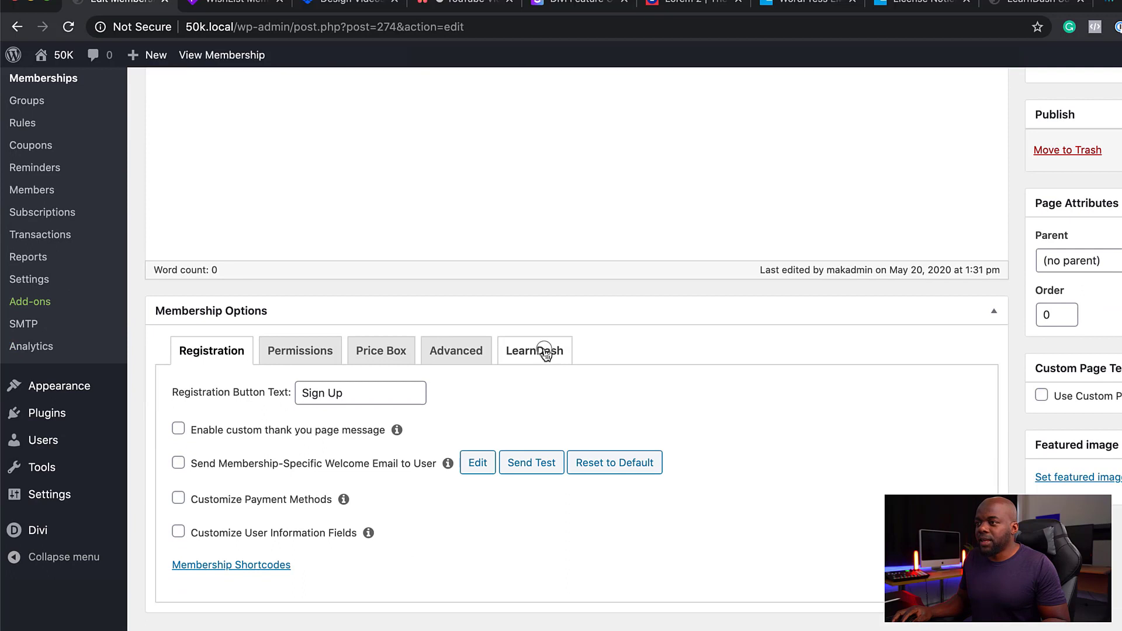
pyautogui.click(545, 352)
pyautogui.click(178, 525)
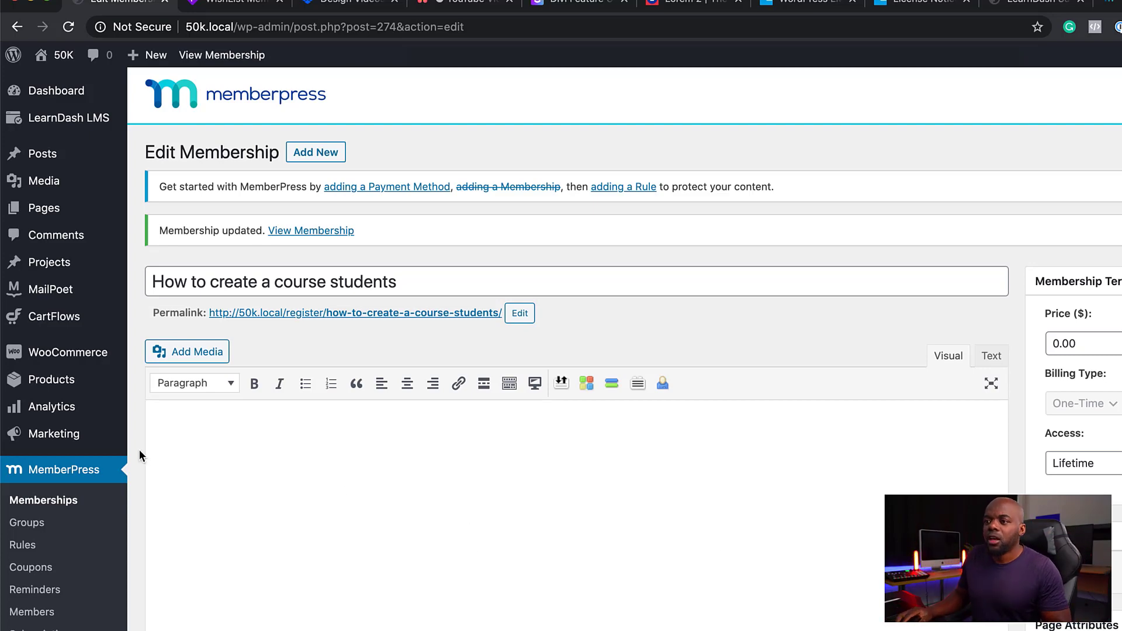
# - Follow the notice's 'adding a Payment Method' link to MemberPress Settings > Payments
pyautogui.scroll(-3, 140, 453)
pyautogui.scroll(-1, 338, 476)
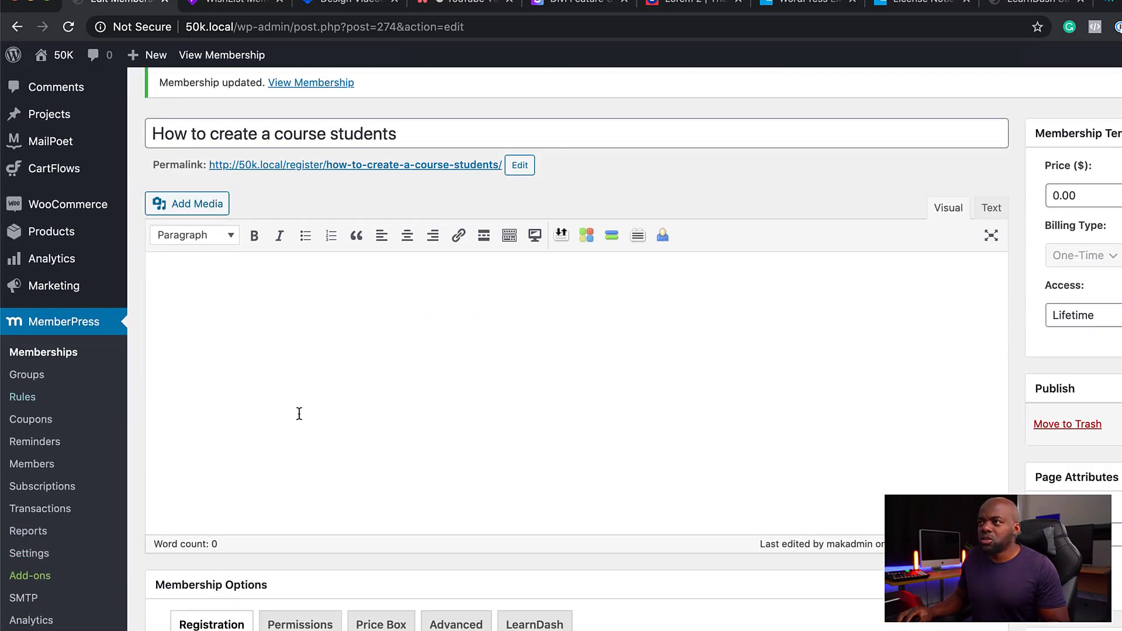
pyautogui.scroll(4, 351, 423)
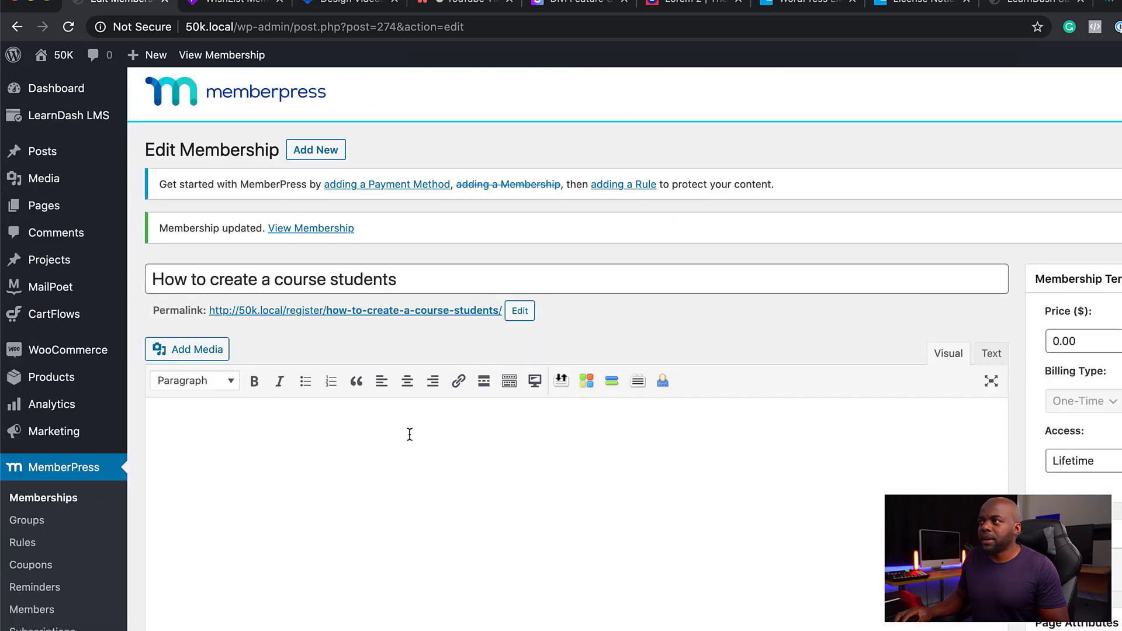
pyautogui.click(372, 186)
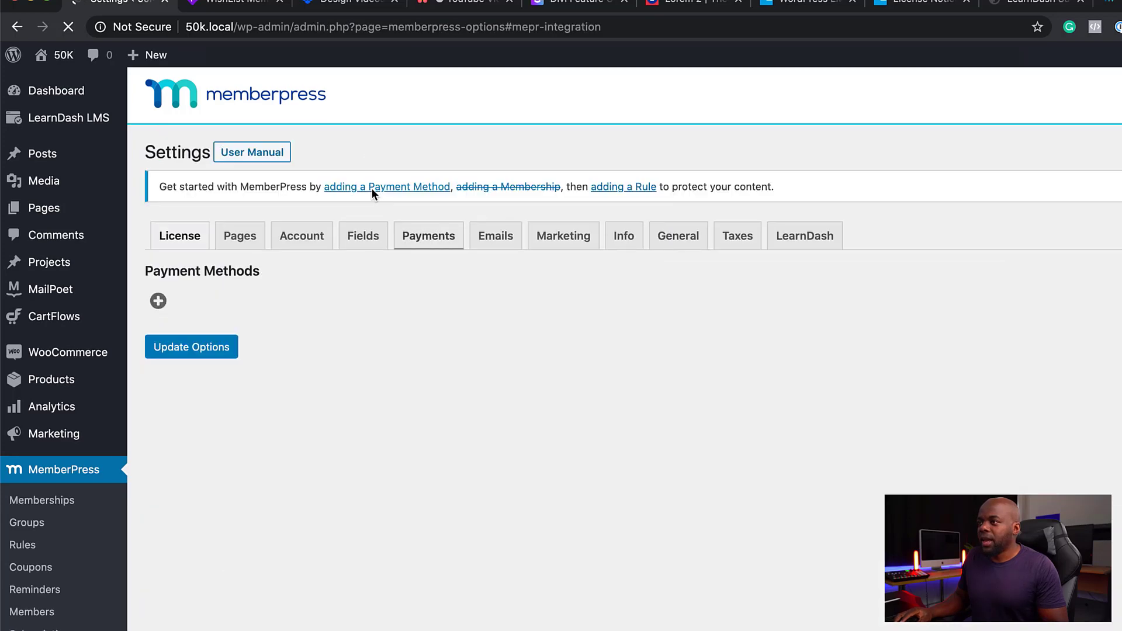
# - Add an Offline Payment method, rename it from PayPal to 'Woocommerce', and update the options
pyautogui.click(159, 302)
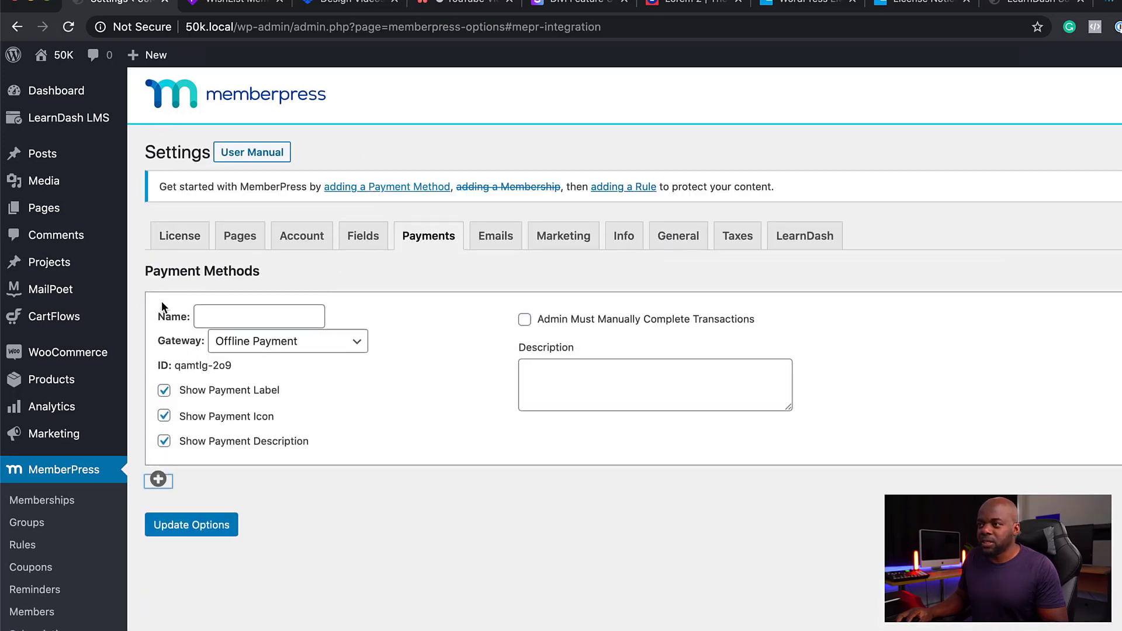
pyautogui.click(215, 316)
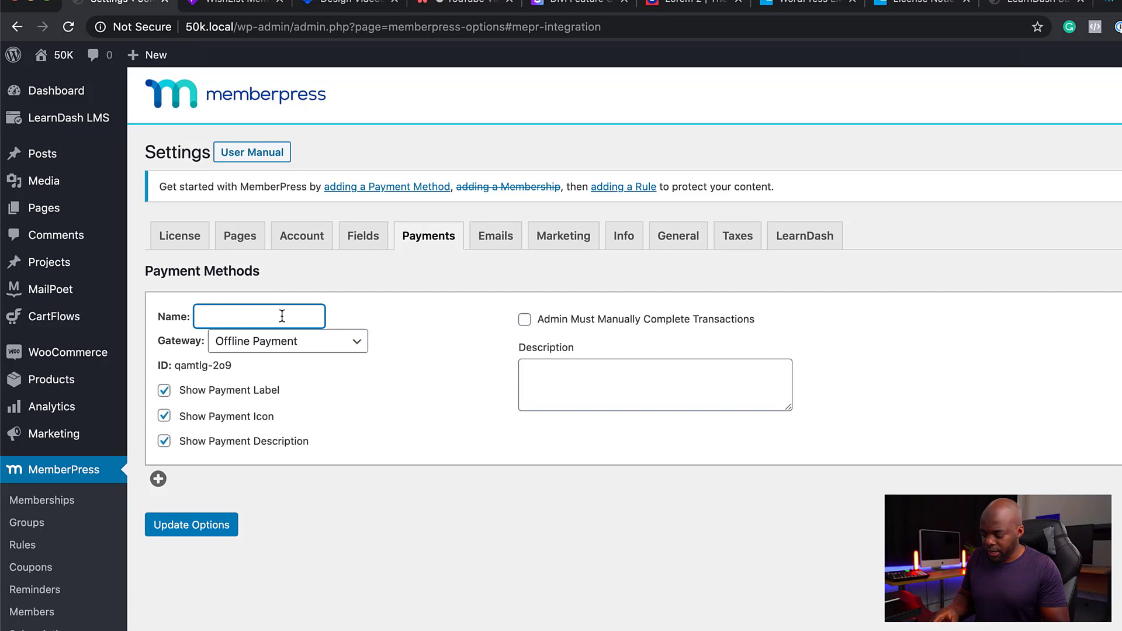
pyautogui.write('PayPal')
pyautogui.click(305, 343)
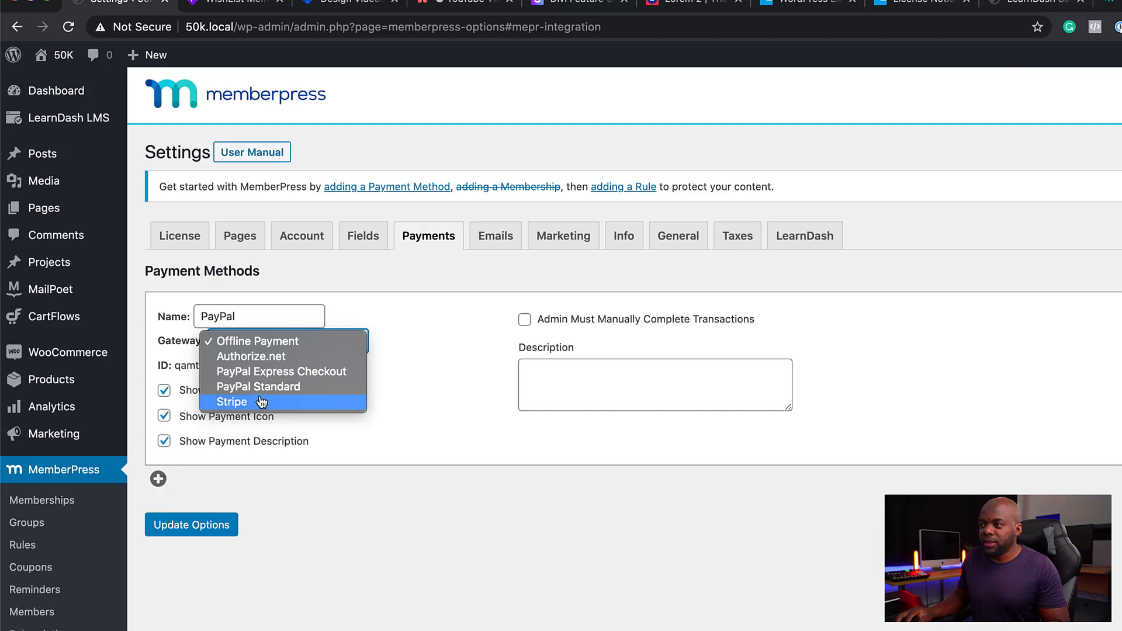
pyautogui.click(433, 348)
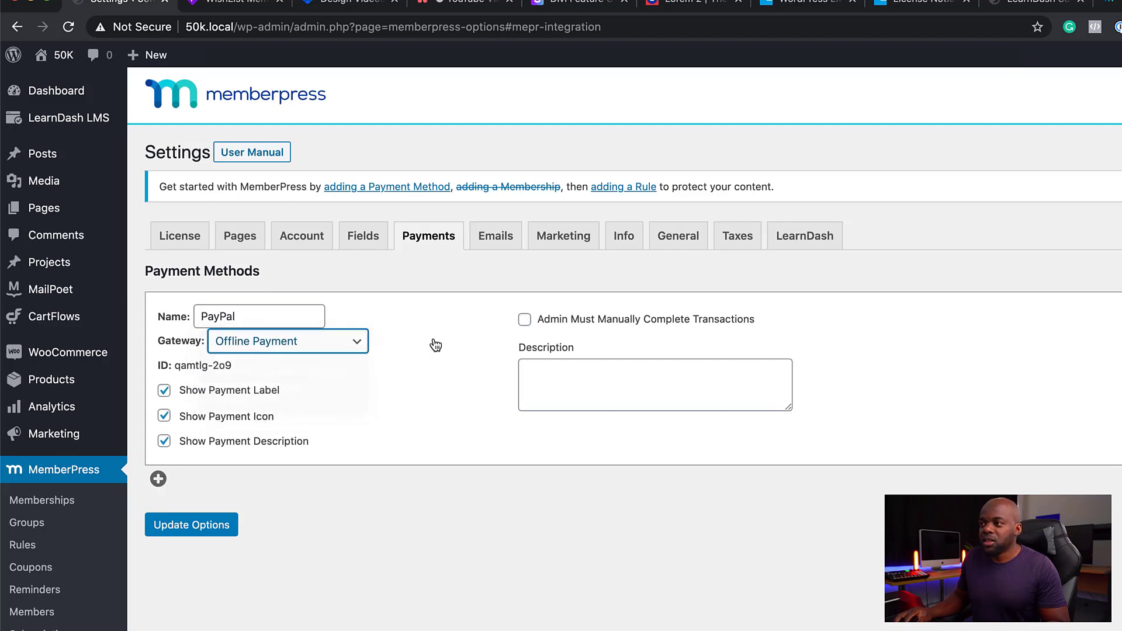
pyautogui.click(236, 318)
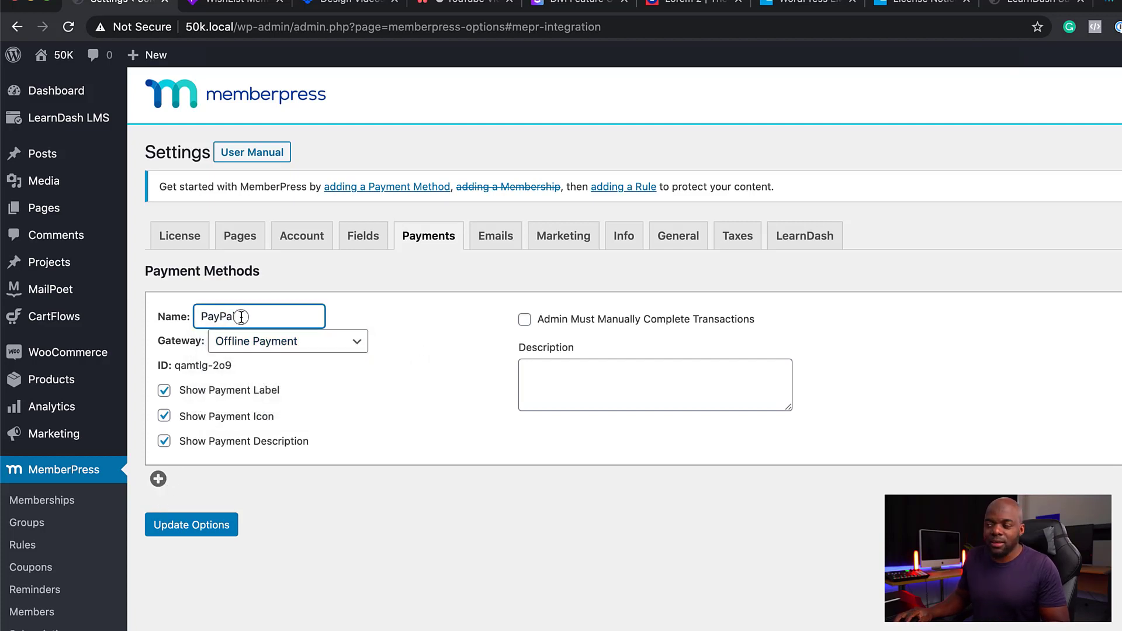
pyautogui.doubleClick(241, 316)
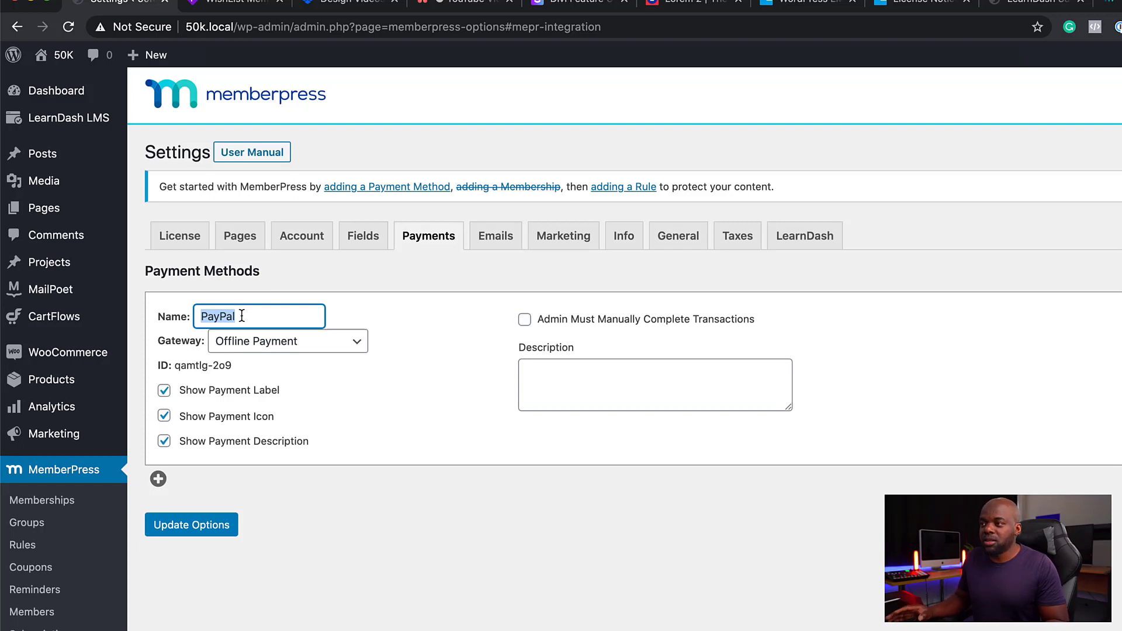
pyautogui.press('BackSpace')
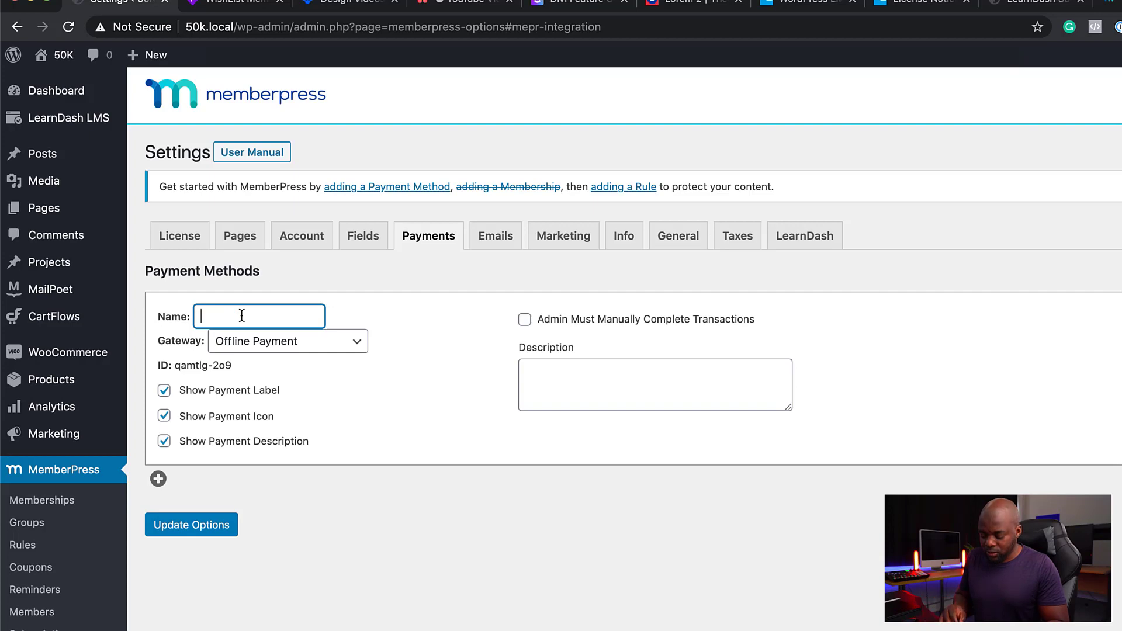
pyautogui.write('Wooco')
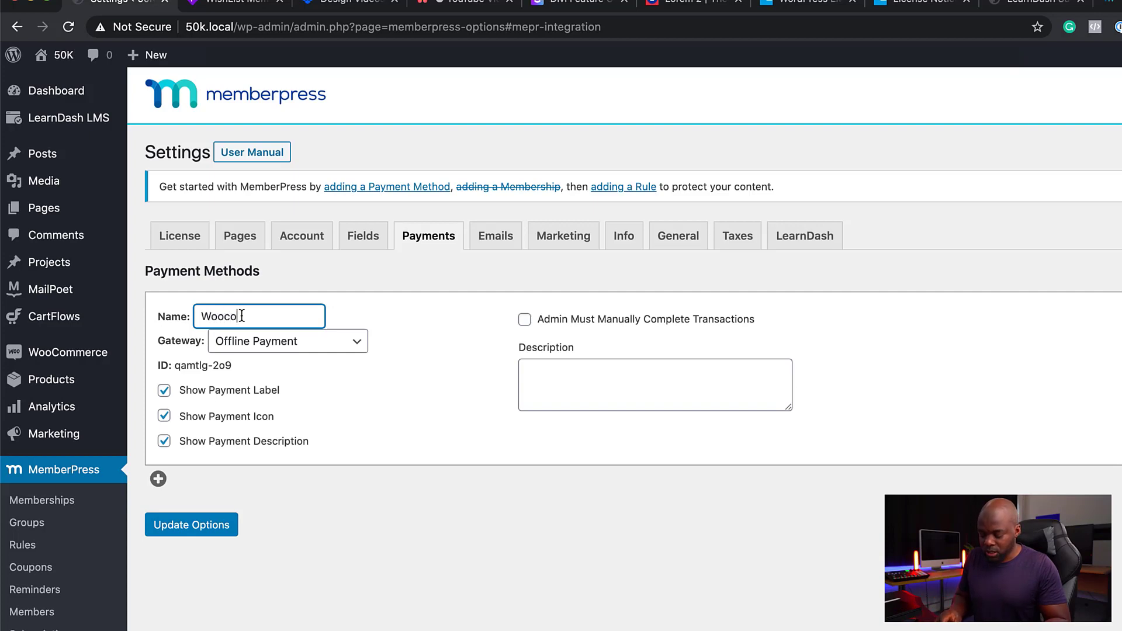
pyautogui.write('mmerce')
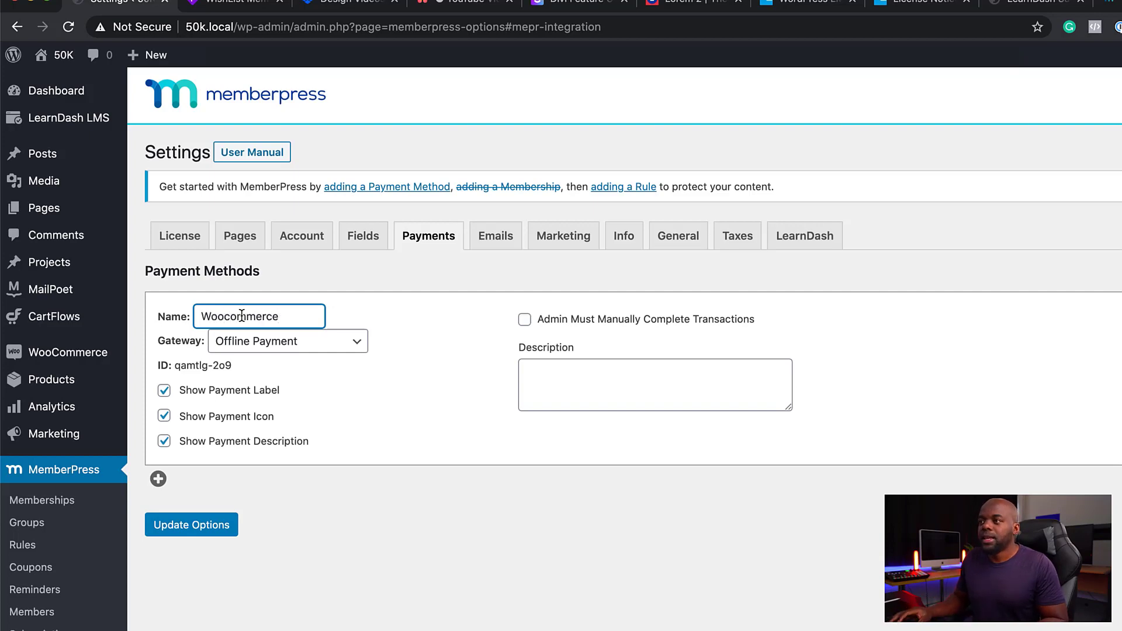
pyautogui.click(206, 529)
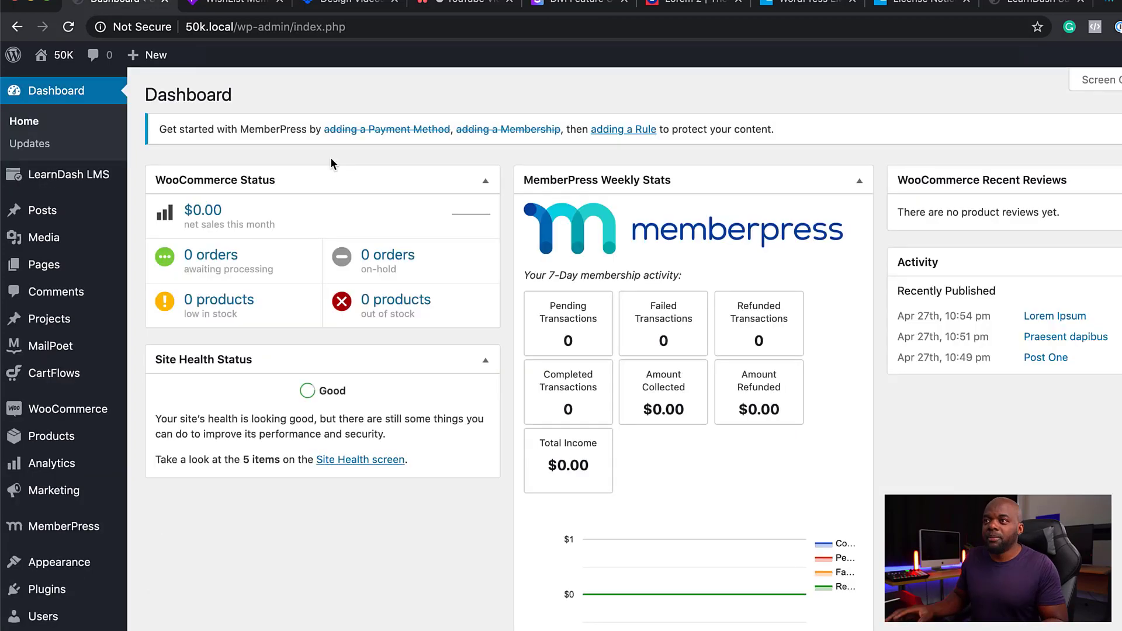
# - Check the LearnDash Add-ons page shows the MemberPress and WooCommerce integrations as Active, then list all products
pyautogui.moveTo(99, 181)
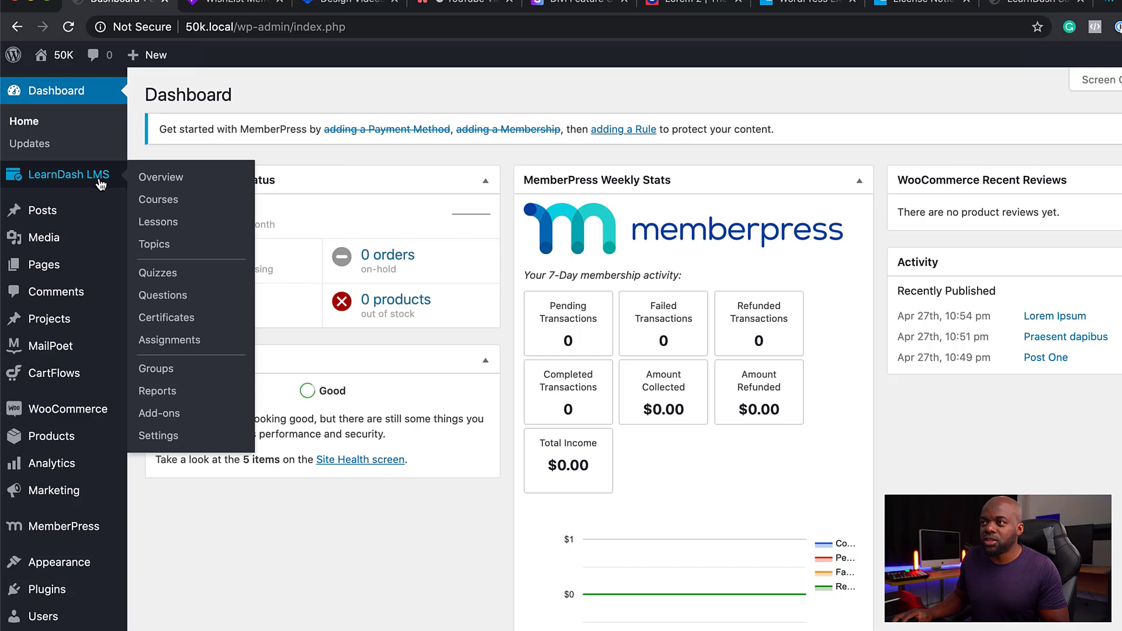
pyautogui.click(168, 415)
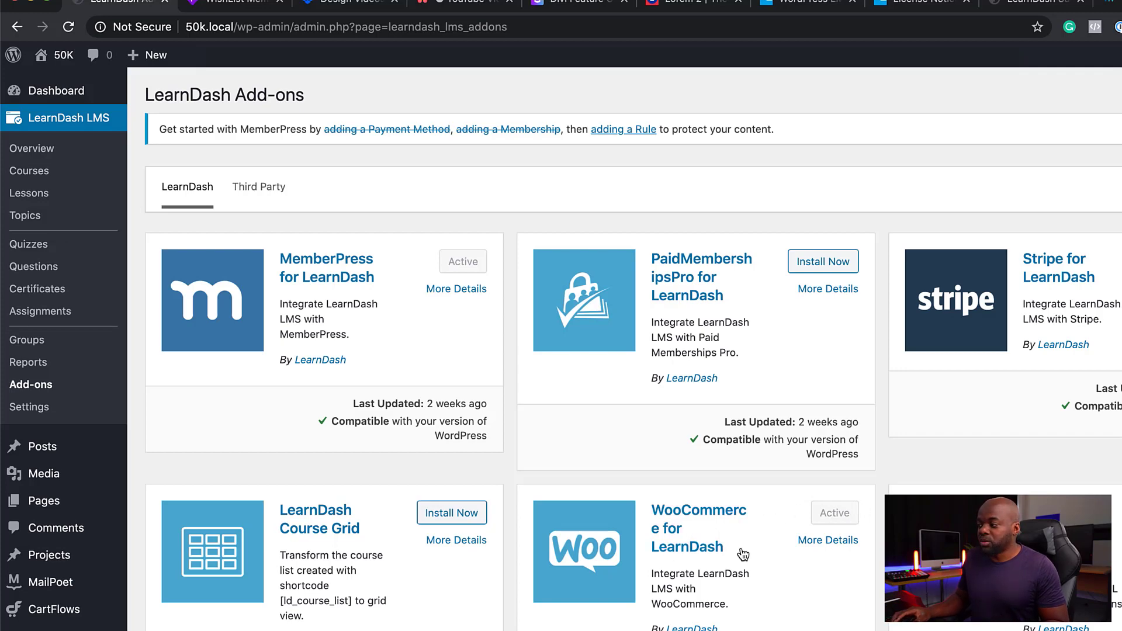
pyautogui.scroll(-2, 73, 427)
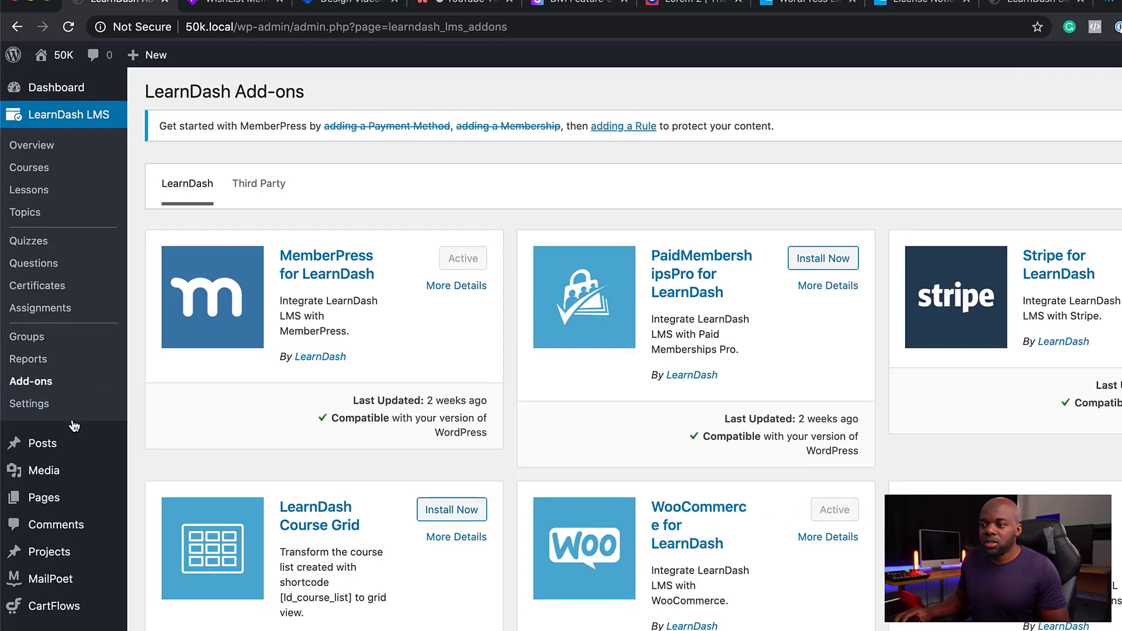
pyautogui.scroll(-5, 73, 427)
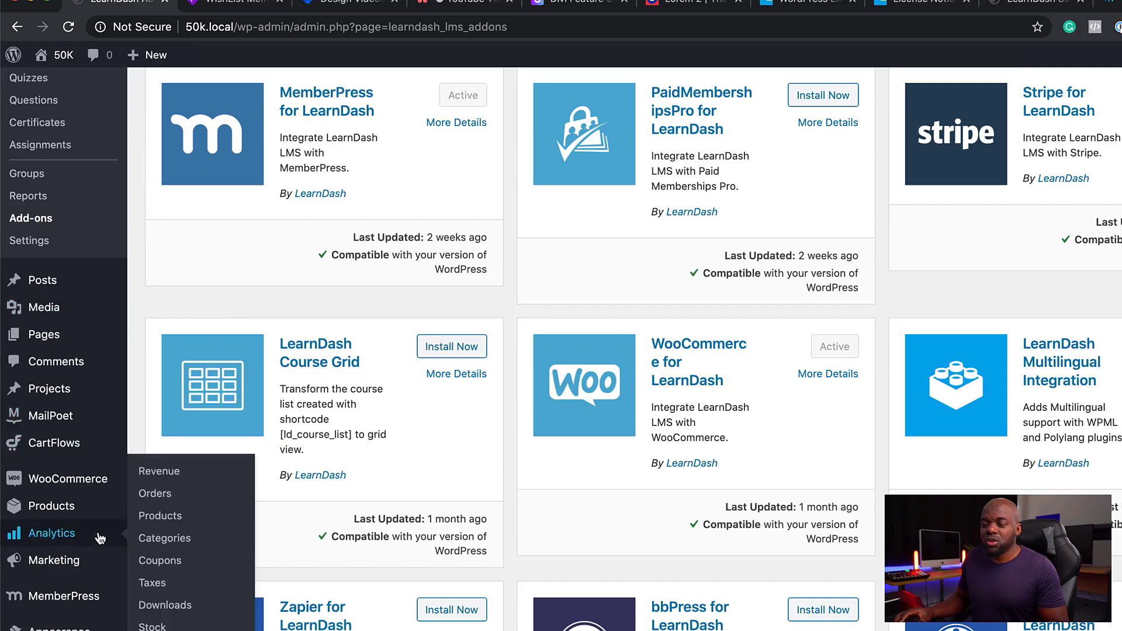
pyautogui.moveTo(64, 514)
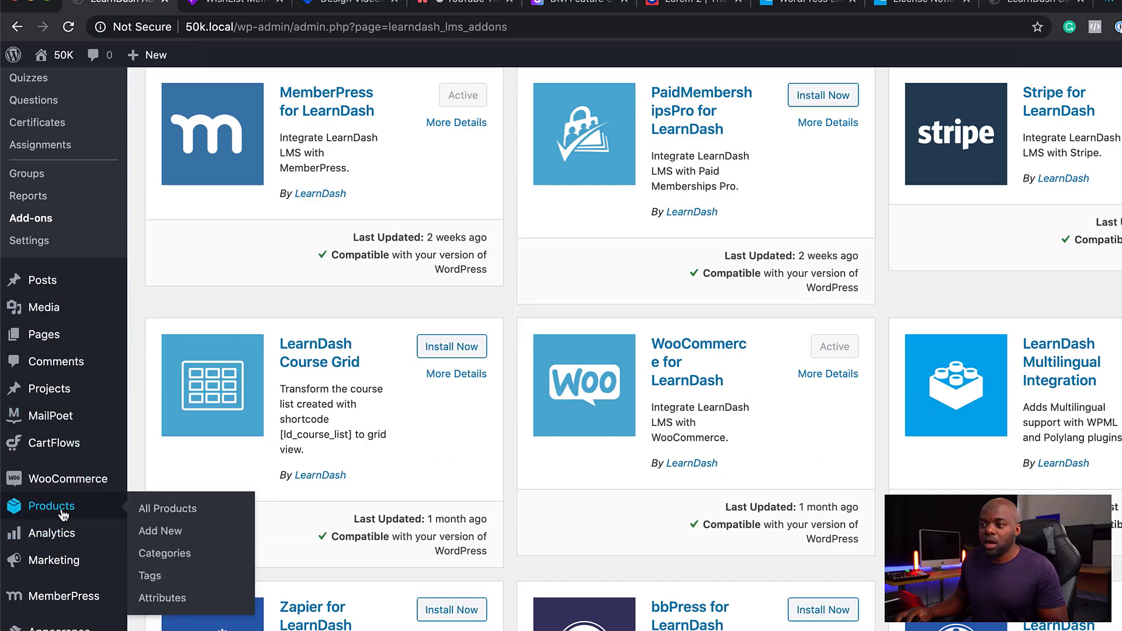
pyautogui.click(182, 512)
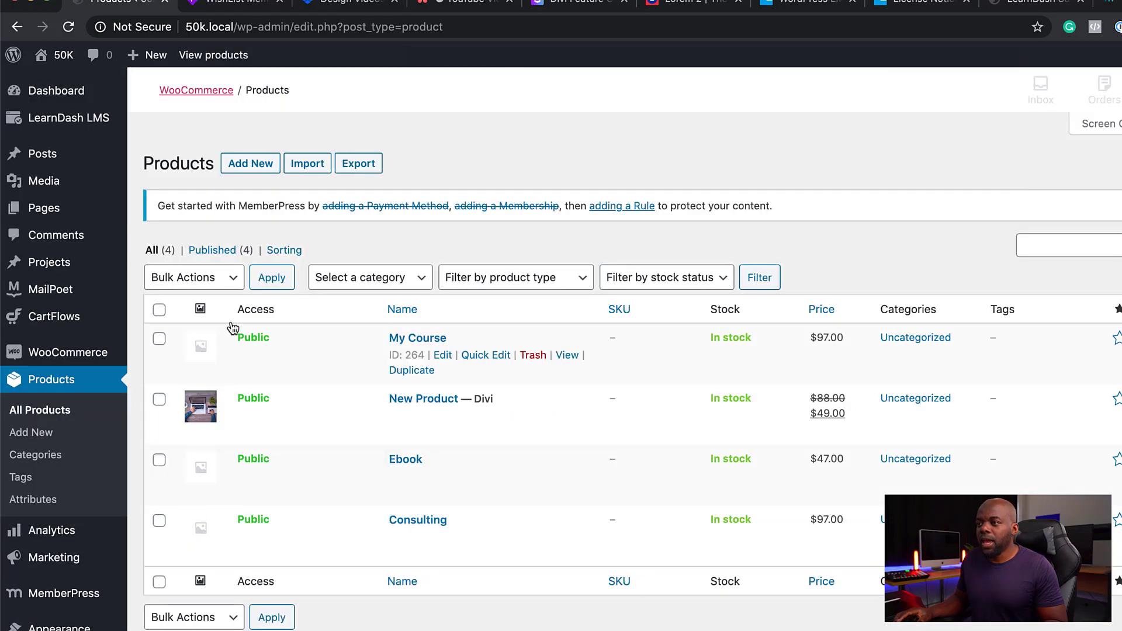
# - Create a new product named 'How to create a course' with product type Course
pyautogui.click(257, 164)
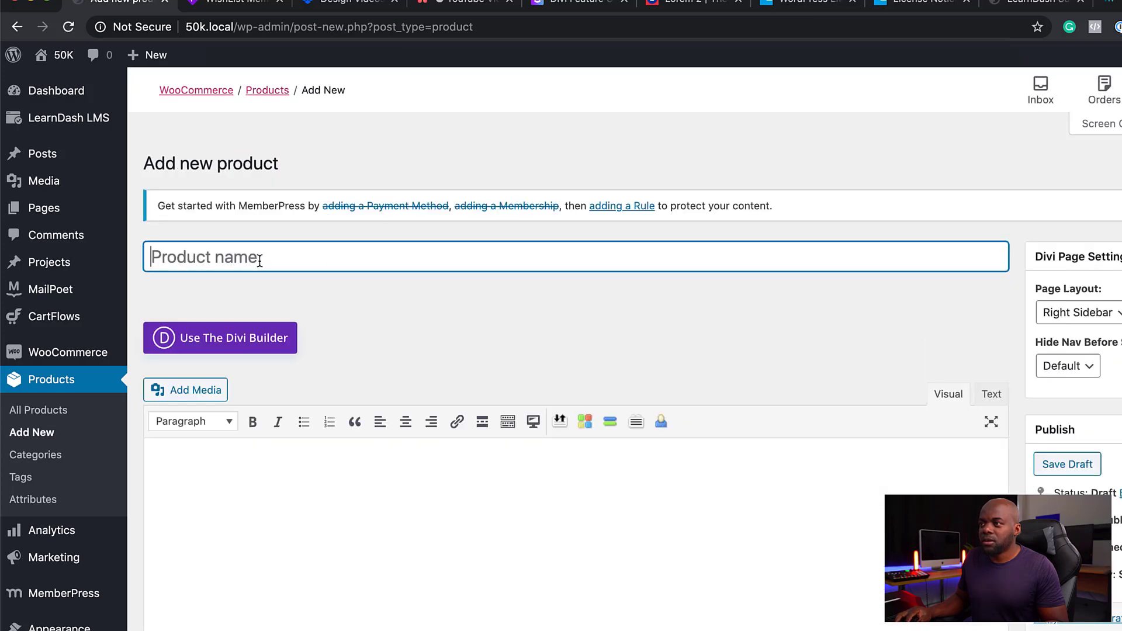
pyautogui.write('How to create a course')
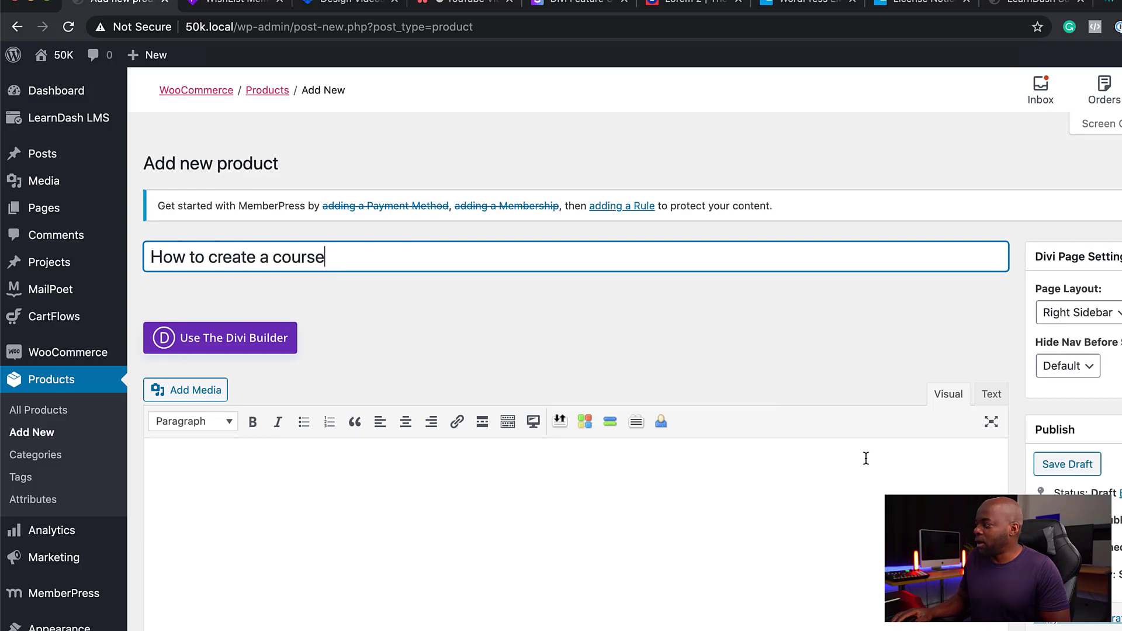
pyautogui.scroll(-5, 865, 459)
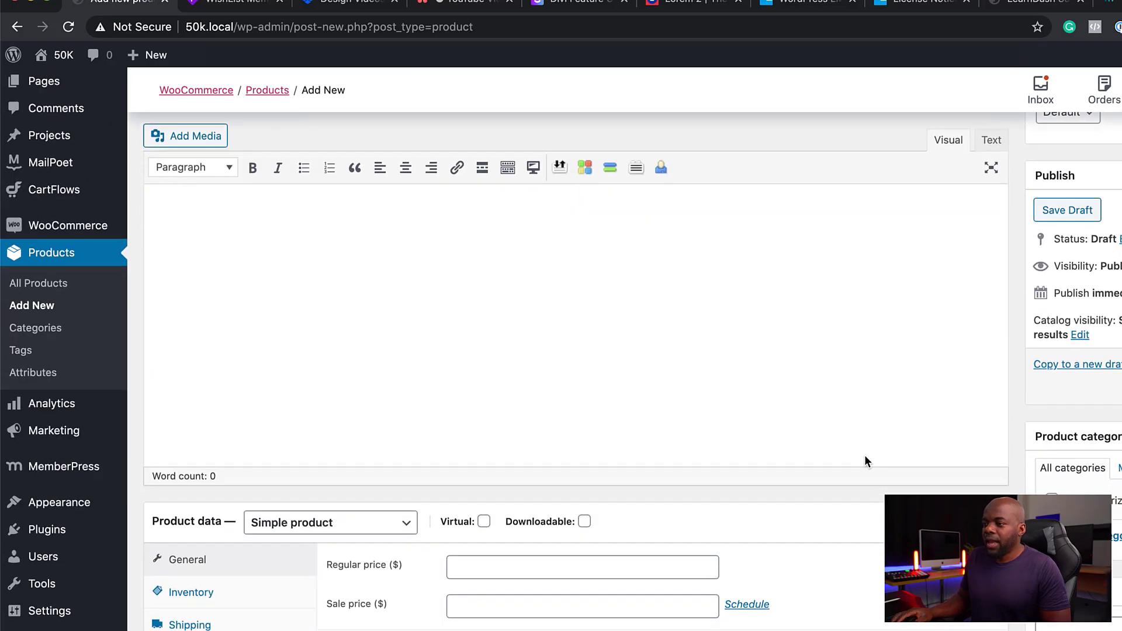
pyautogui.scroll(-2, 864, 461)
pyautogui.click(351, 431)
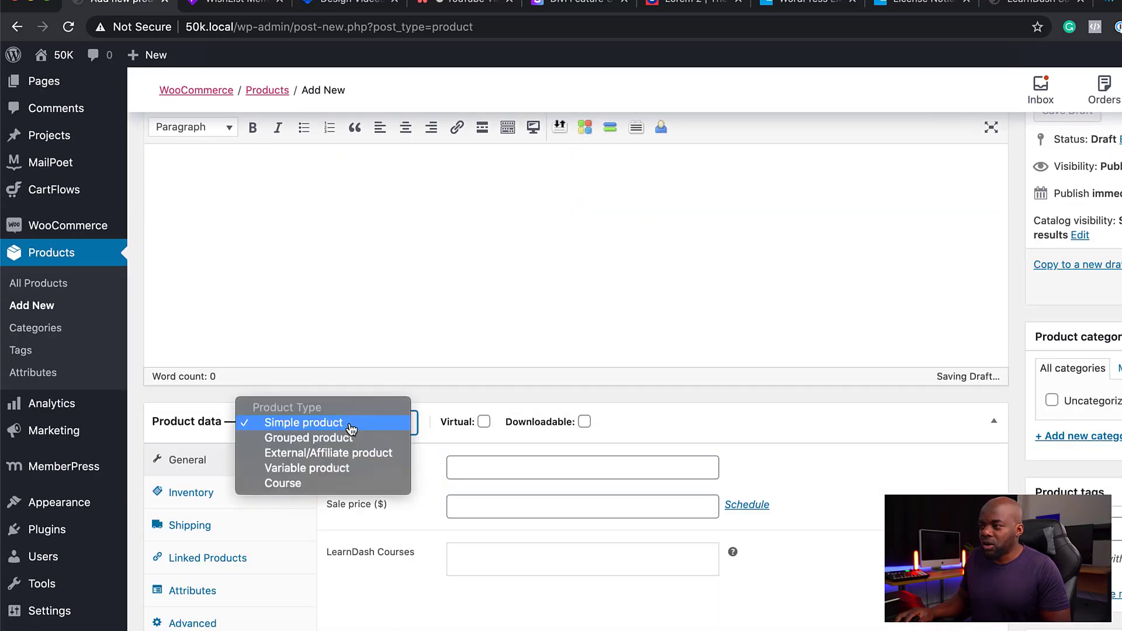
pyautogui.click(318, 488)
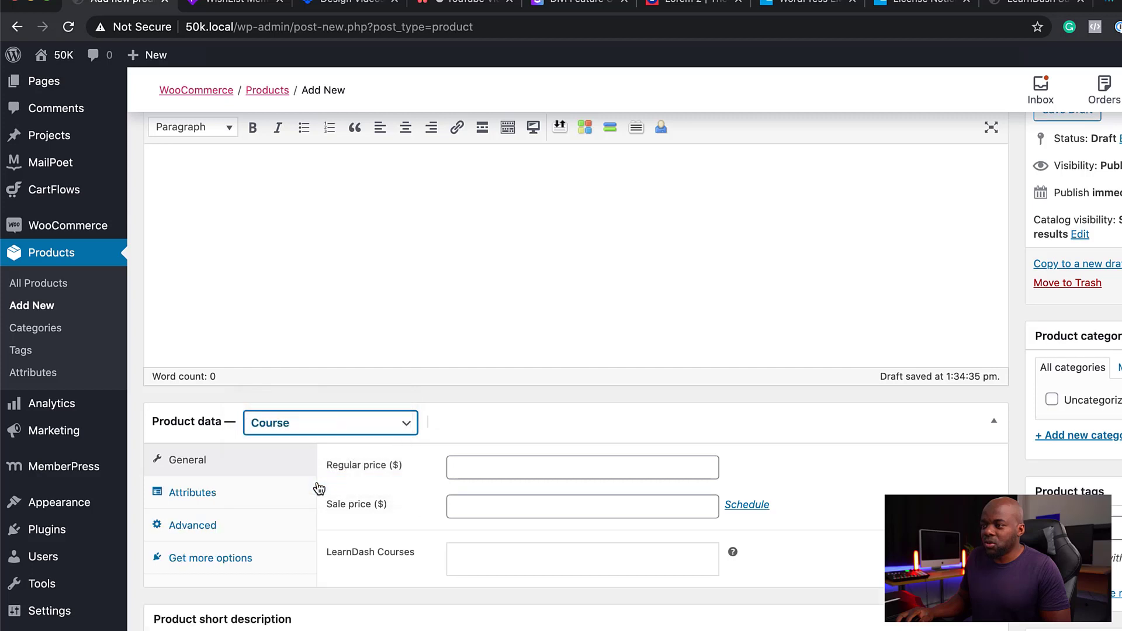
# - Set the regular price to 97 and link the 'How to create a course' LearnDash course
pyautogui.click(461, 468)
pyautogui.click(478, 528)
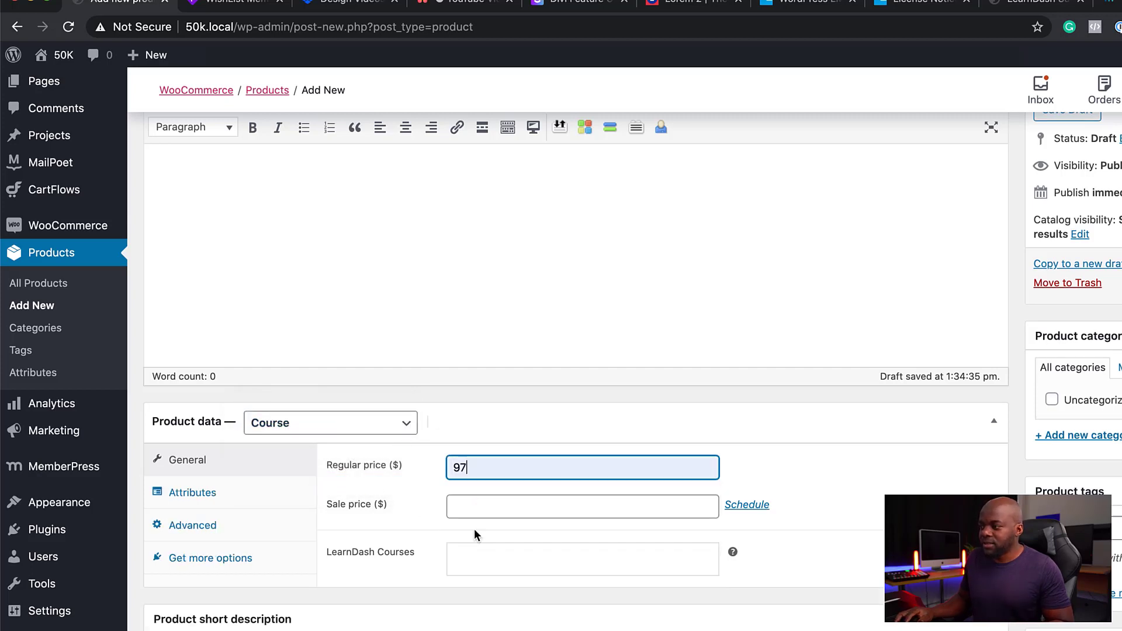
pyautogui.scroll(-2, 289, 506)
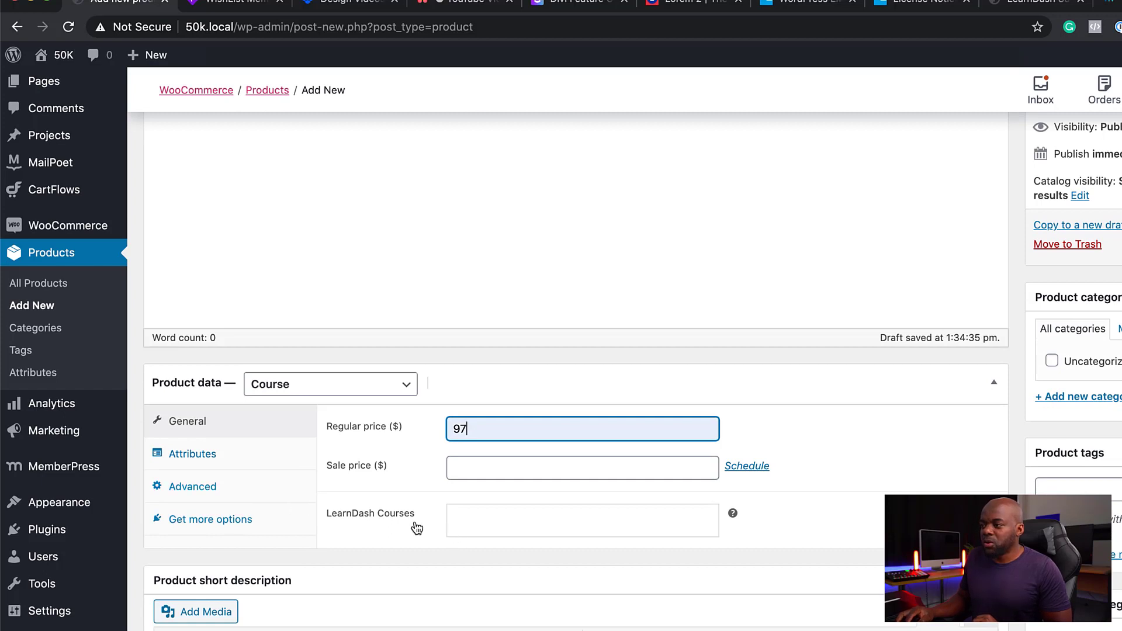
pyautogui.click(455, 517)
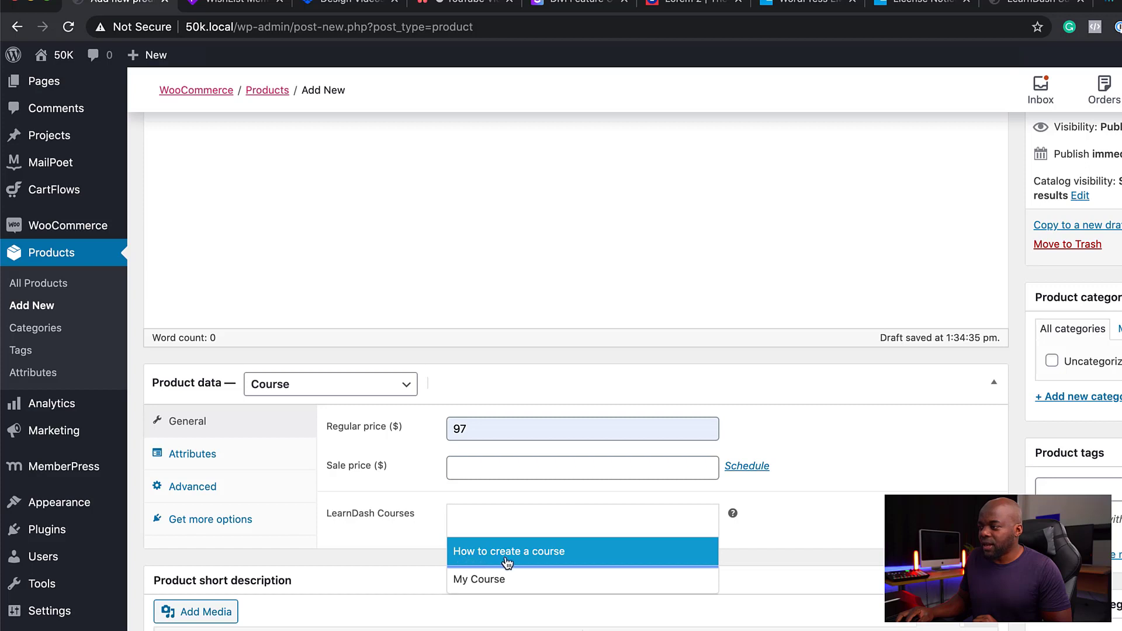
pyautogui.click(535, 556)
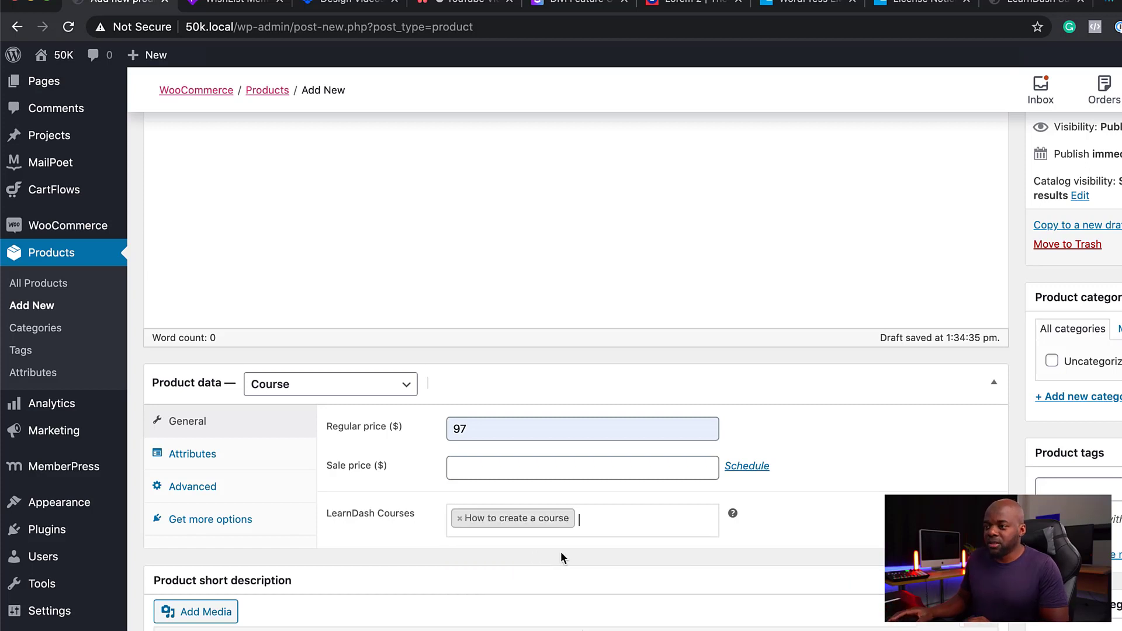
pyautogui.scroll(-8, 234, 531)
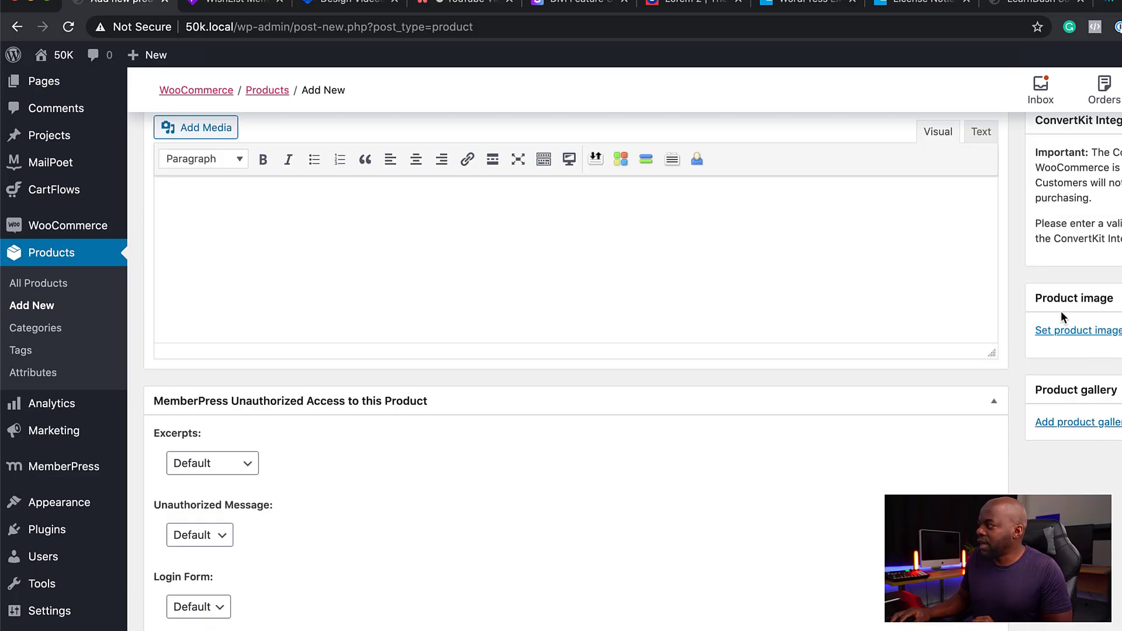
pyautogui.scroll(7, 1049, 339)
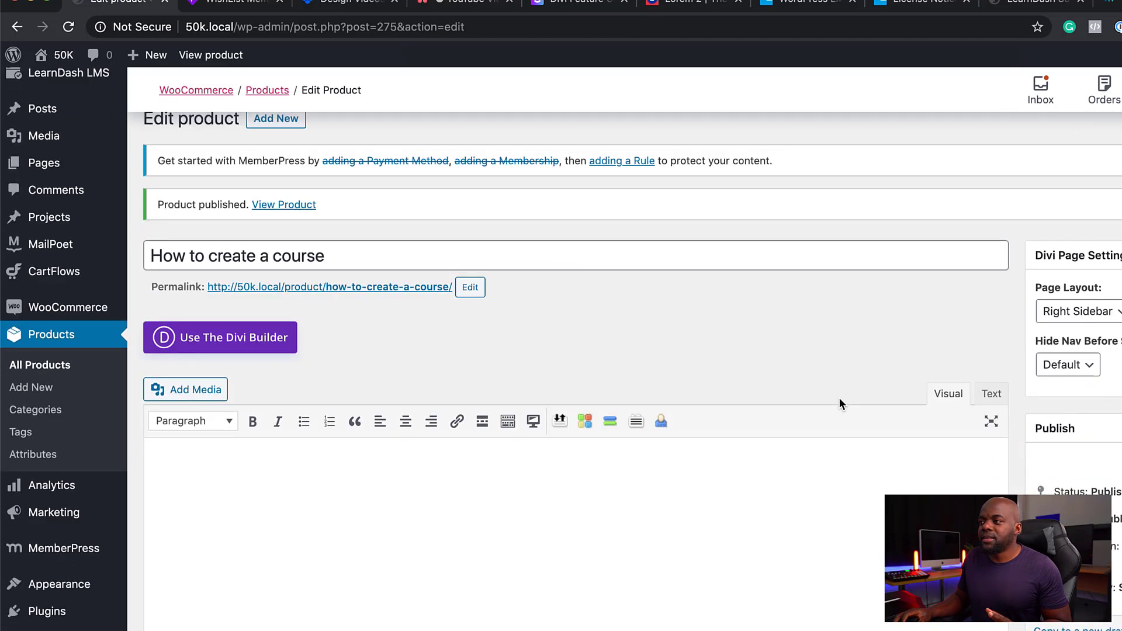
# - Review the product's price and linked course, then go to MemberPress Memberships
pyautogui.scroll(-10, 839, 403)
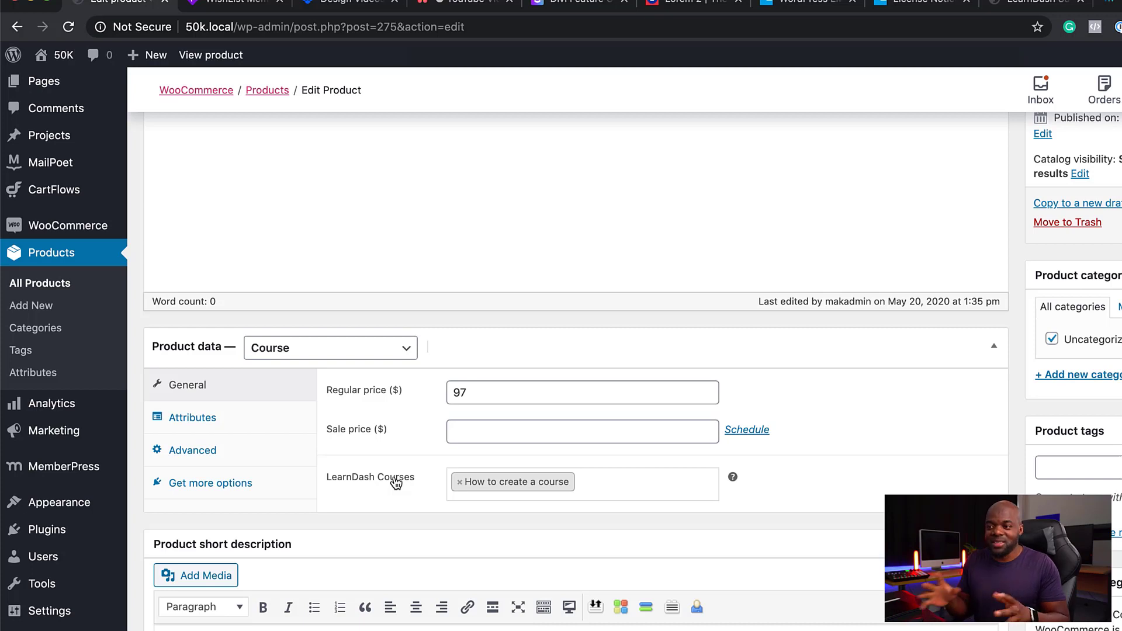
pyautogui.moveTo(81, 467)
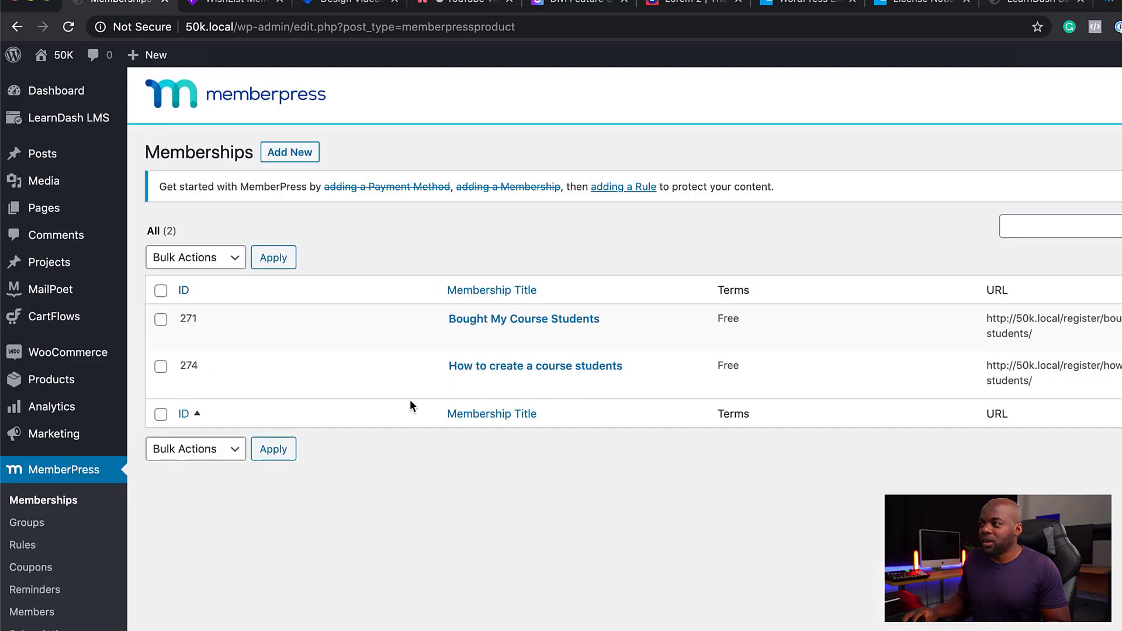
# - Go to the LearnDash LMS Courses list from the sidebar
pyautogui.moveTo(458, 318)
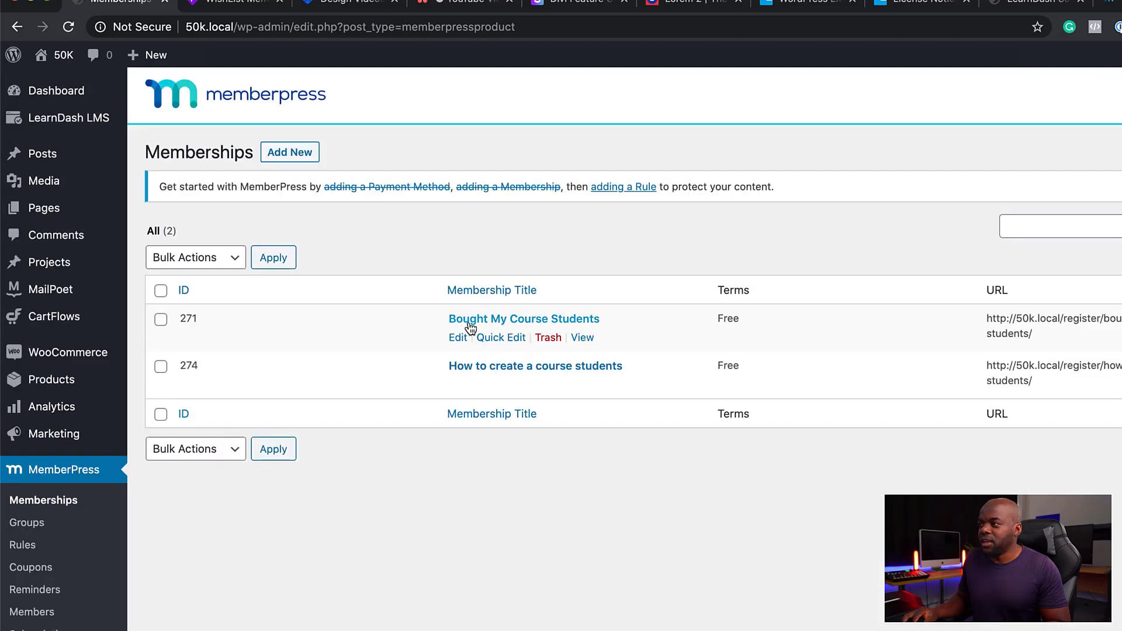
pyautogui.moveTo(464, 381)
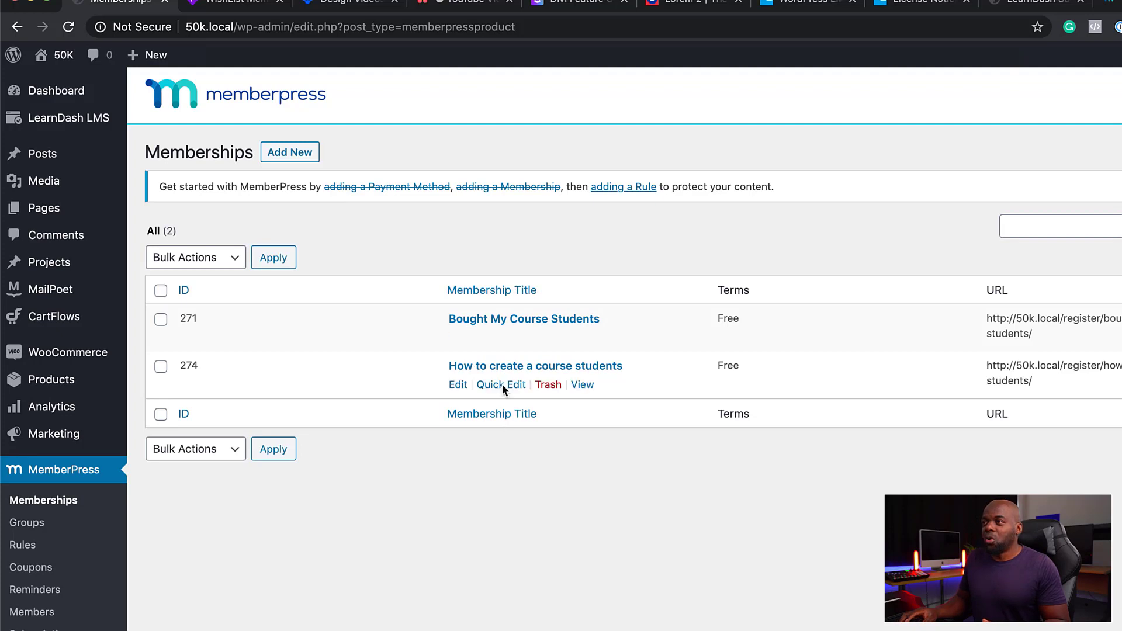
pyautogui.moveTo(87, 122)
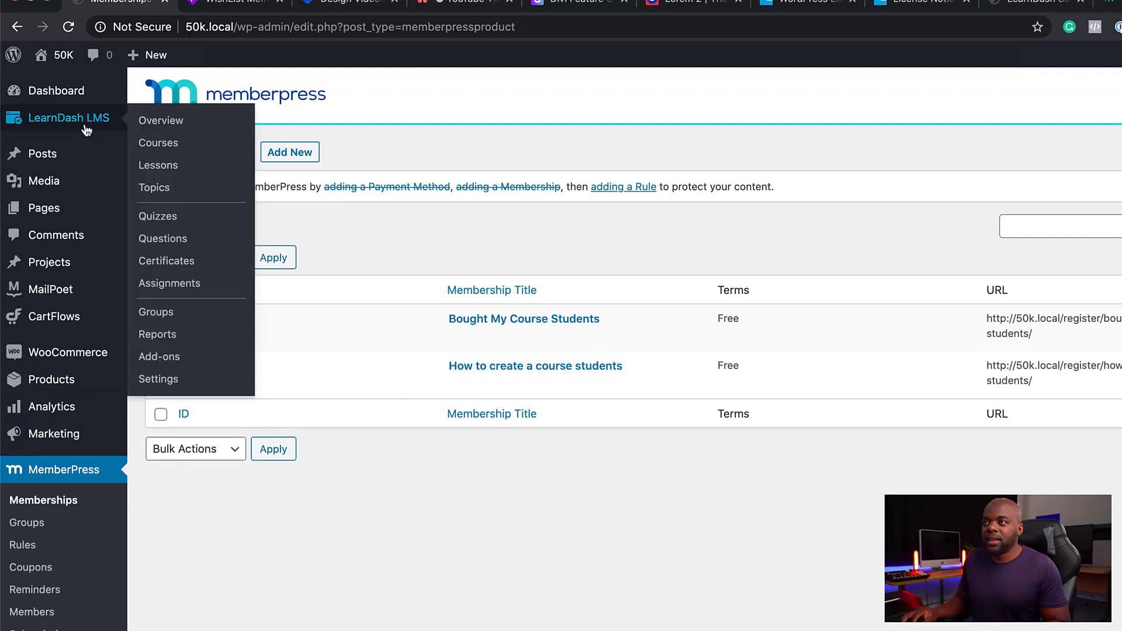
pyautogui.click(164, 145)
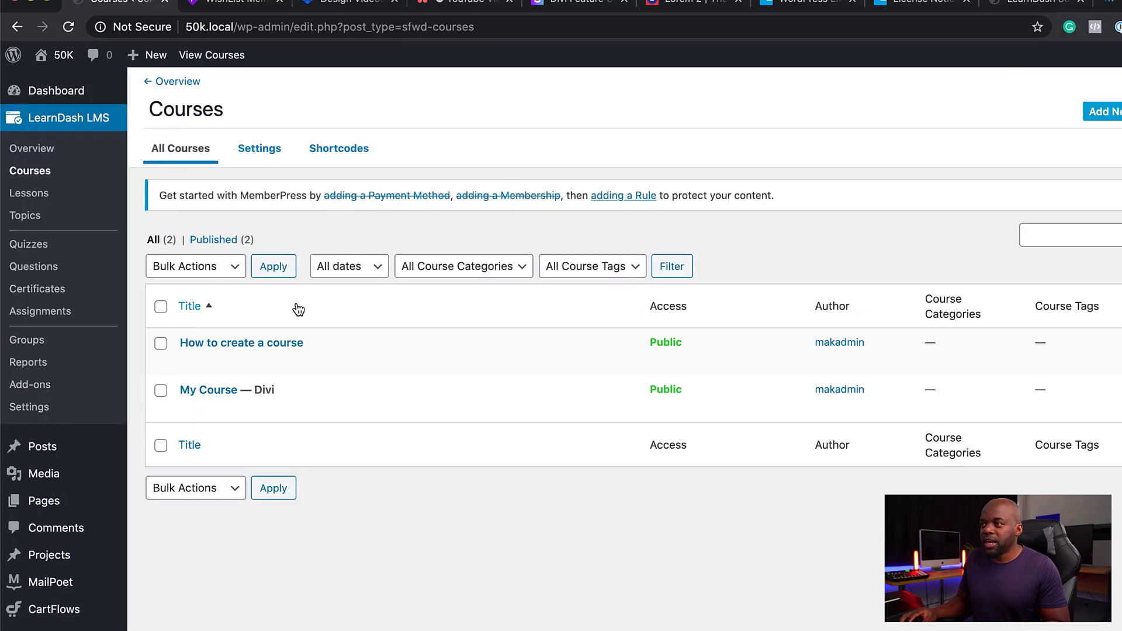
# - Edit and update 'How to create a course', then view its Settings with Access Mode Open
pyautogui.click(189, 364)
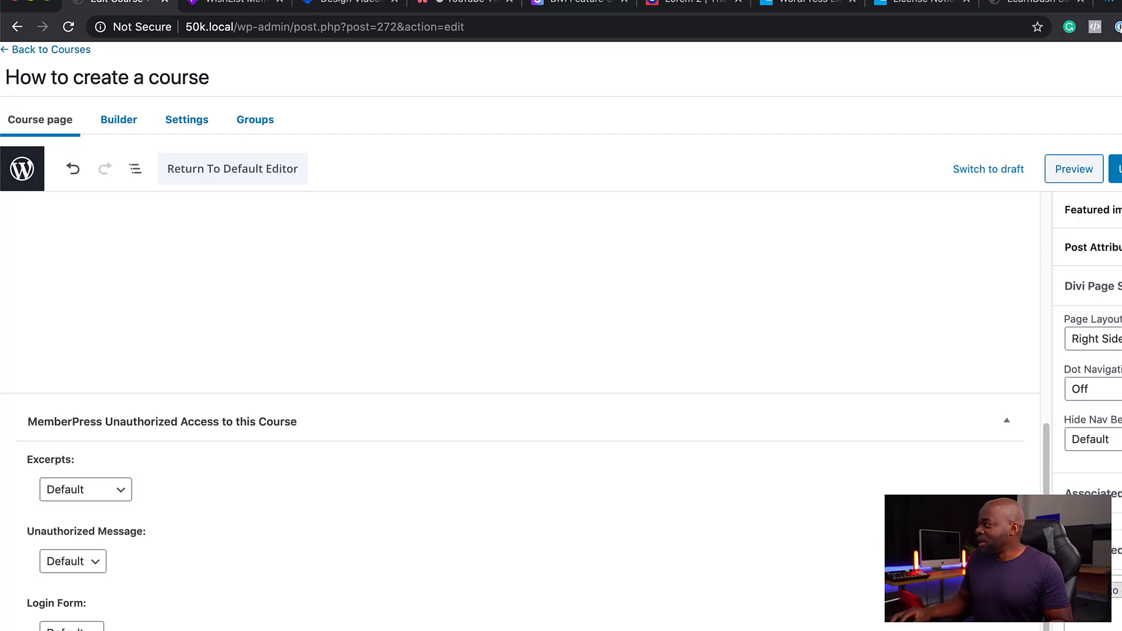
pyautogui.click(1114, 169)
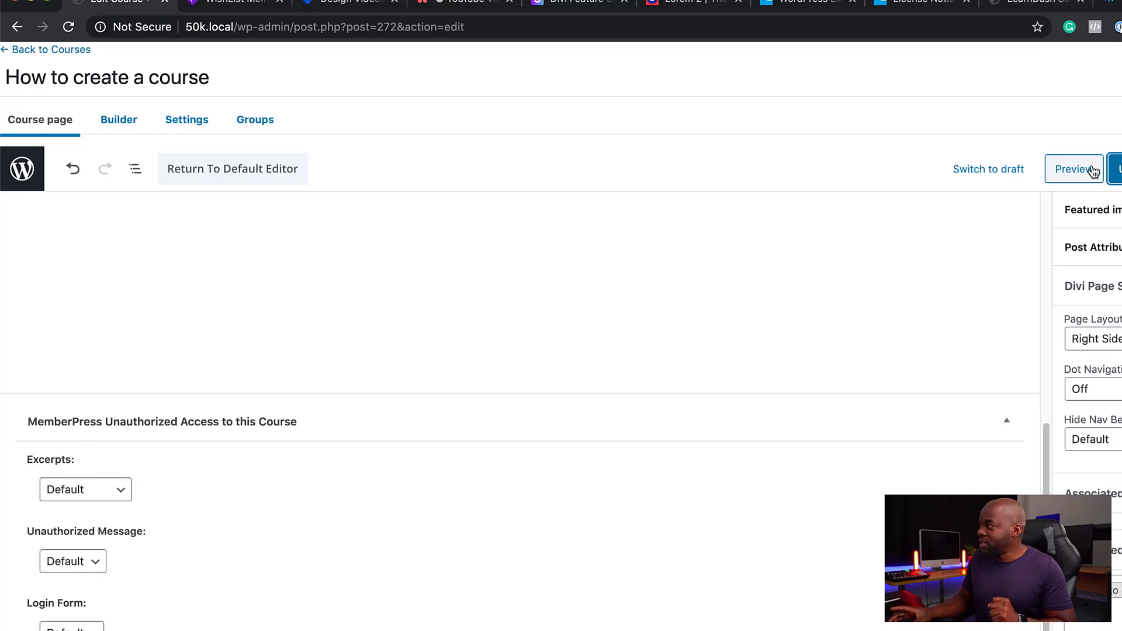
pyautogui.click(180, 123)
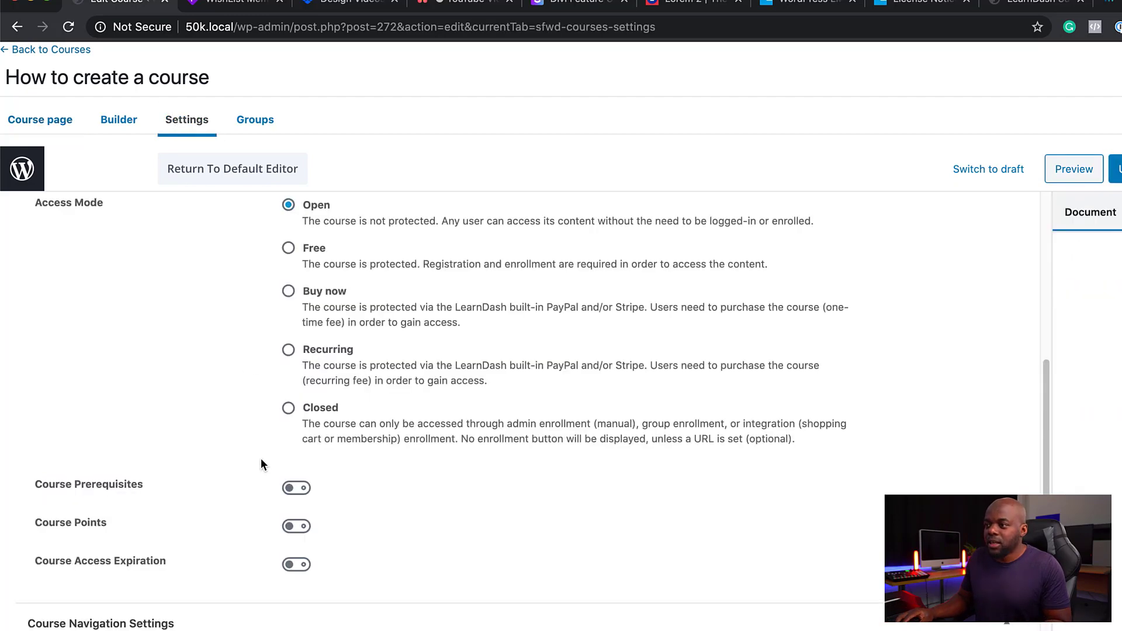
pyautogui.scroll(-6, 257, 456)
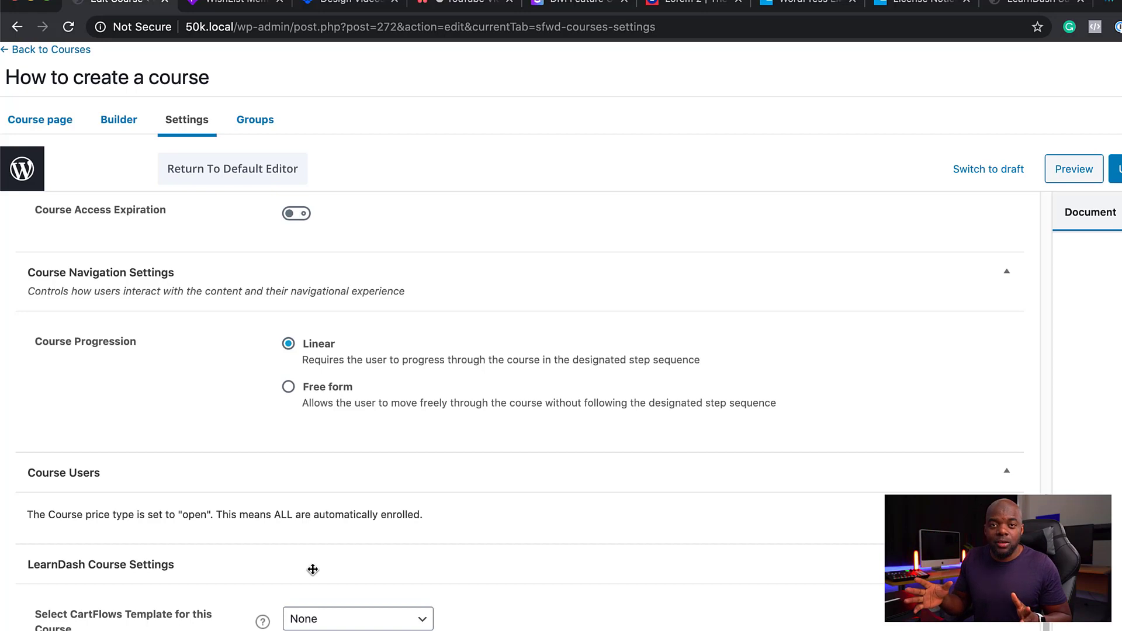
pyautogui.click(310, 619)
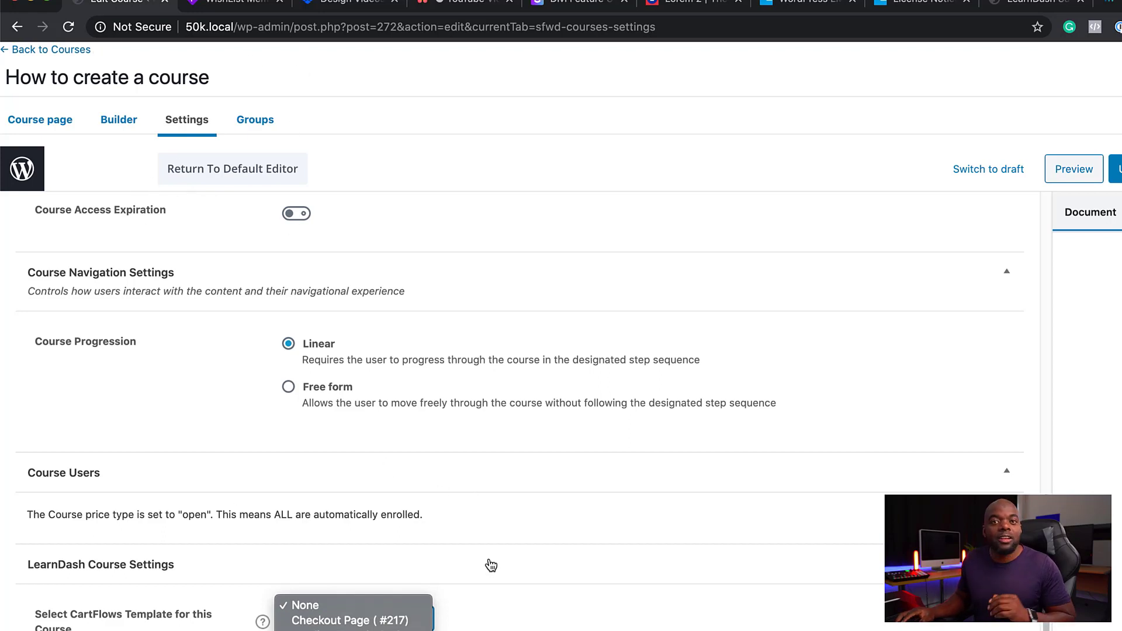
pyautogui.click(548, 603)
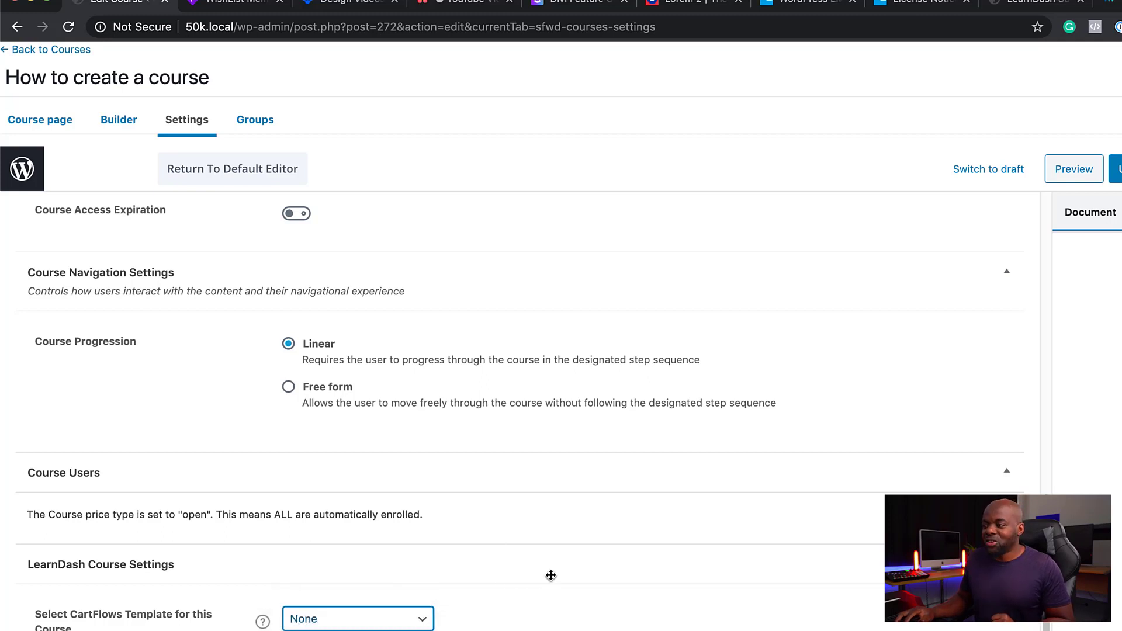